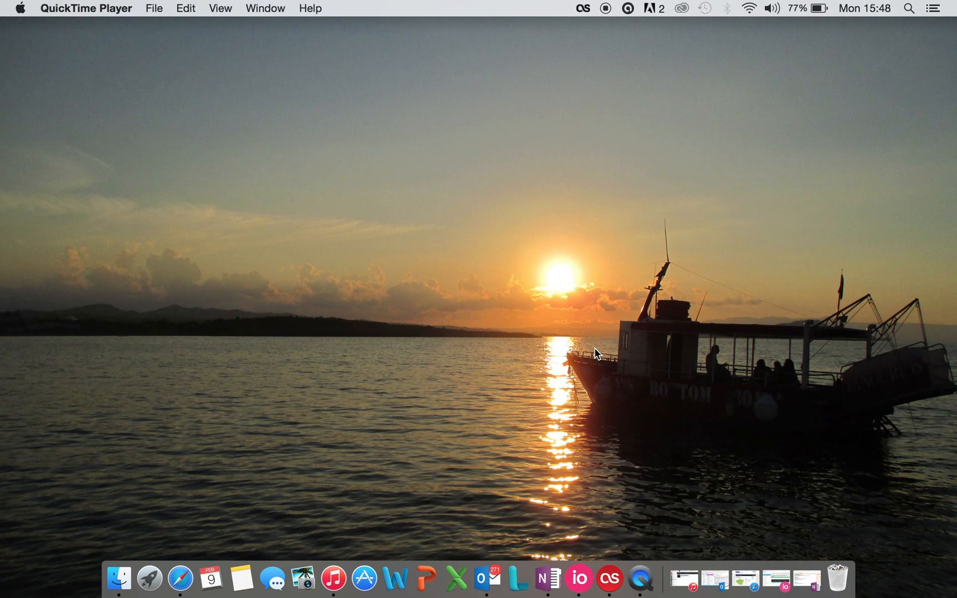
Bring up the Metropolitan Police Crime Figures page in Safari and copy its web address.
left_click(747, 577)
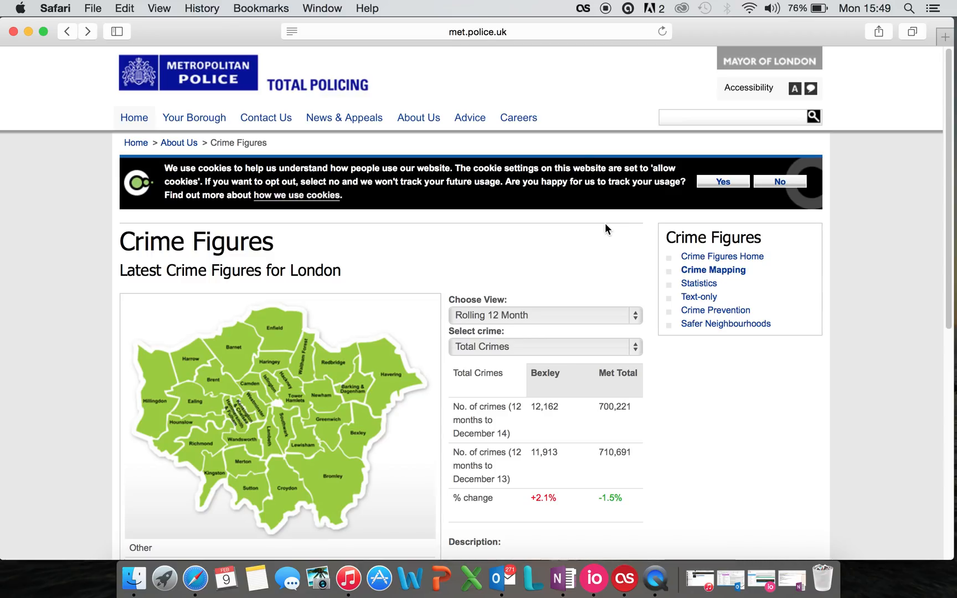
left_click(487, 32)
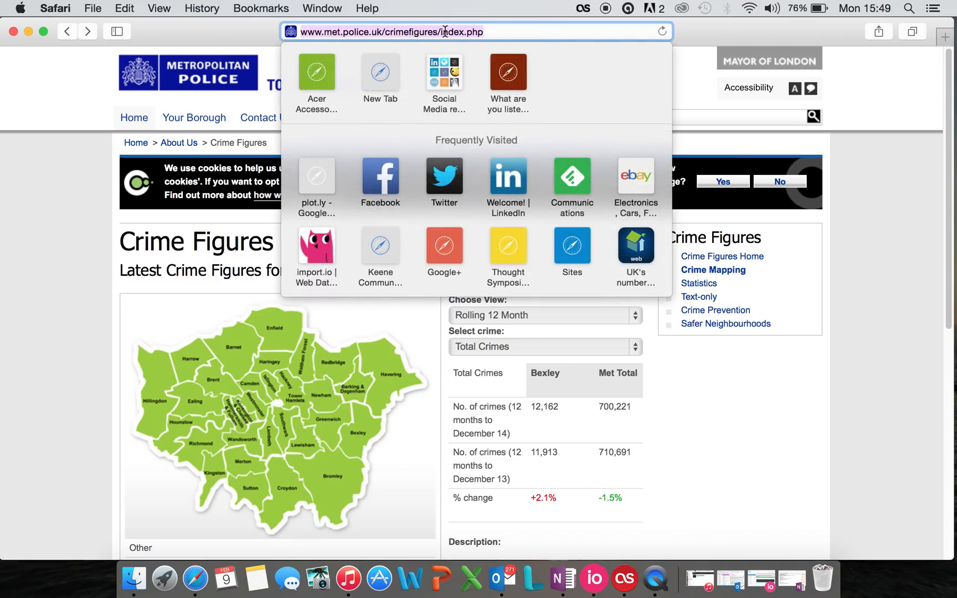
right_click(450, 32)
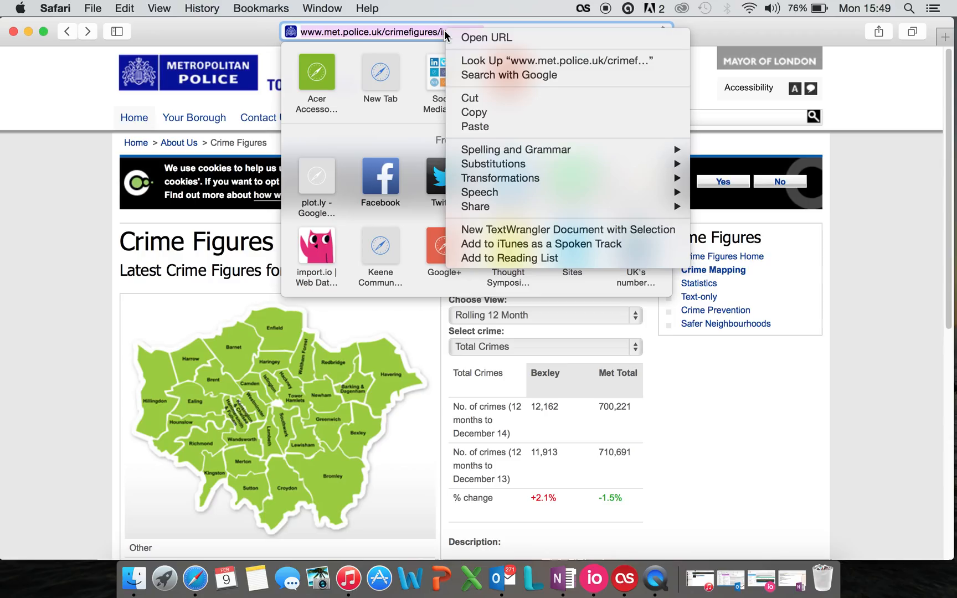
left_click(469, 111)
left_click(94, 204)
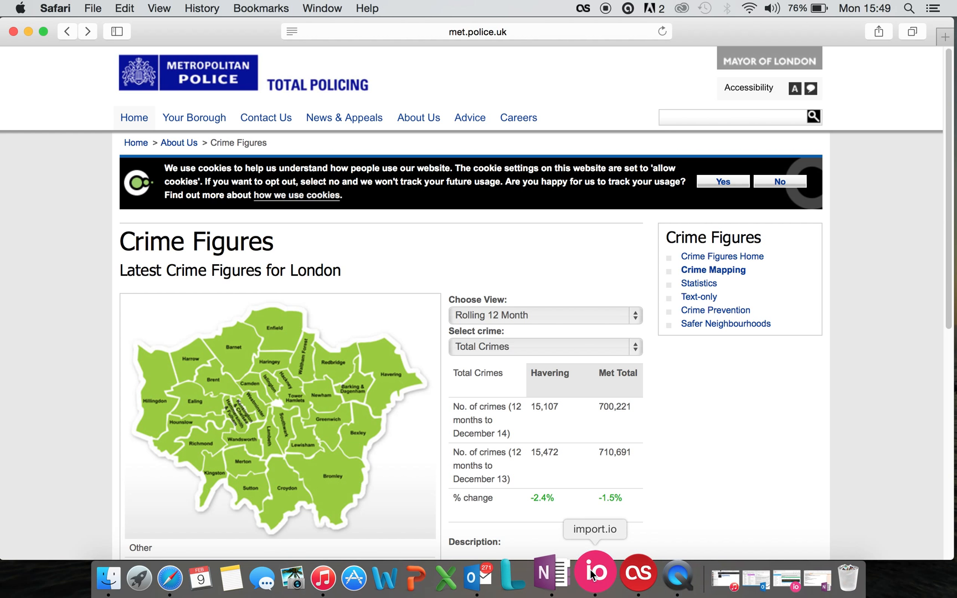
Switch to import.io and start a new Extractor.
left_click(763, 579)
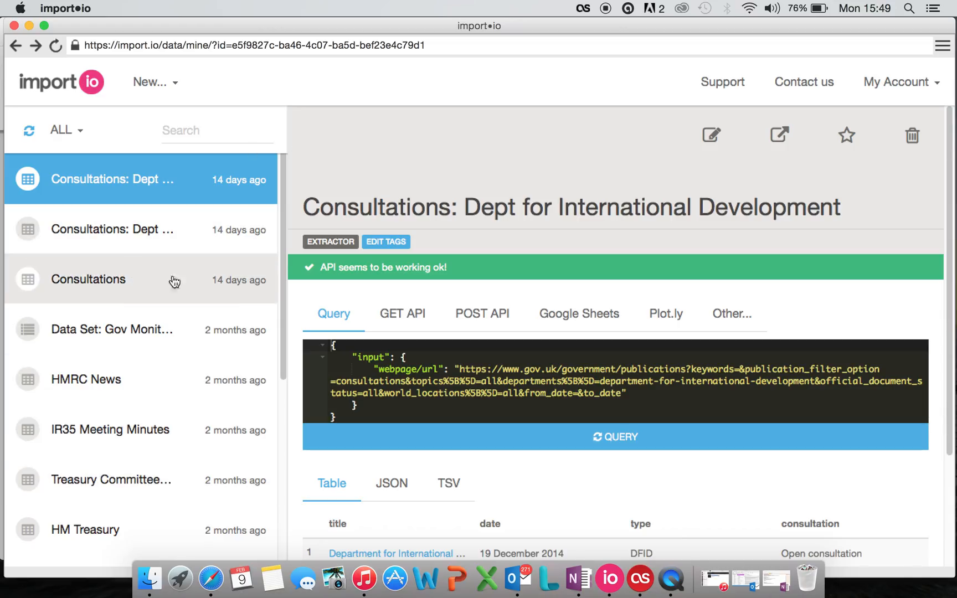
left_click(176, 84)
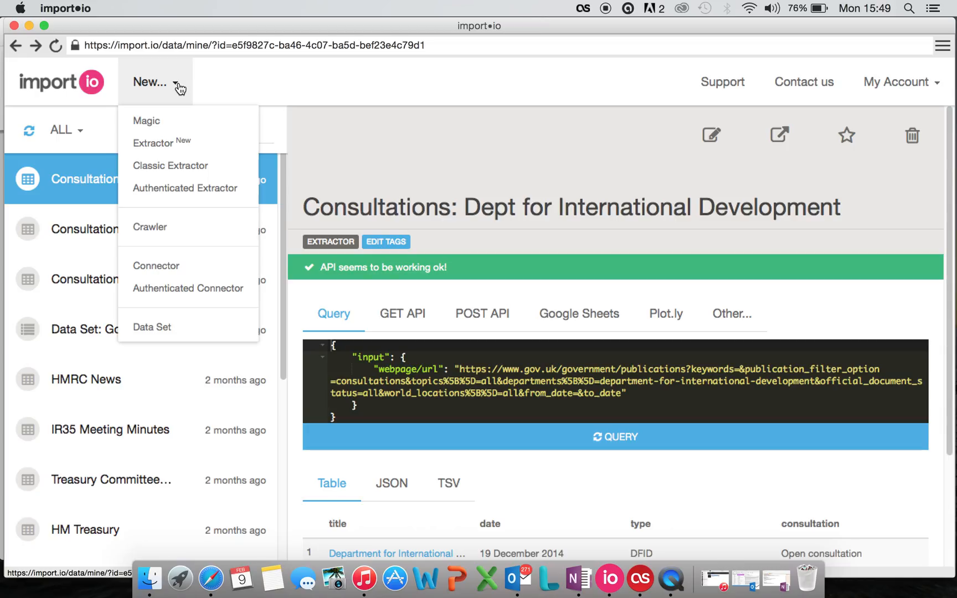
left_click(177, 151)
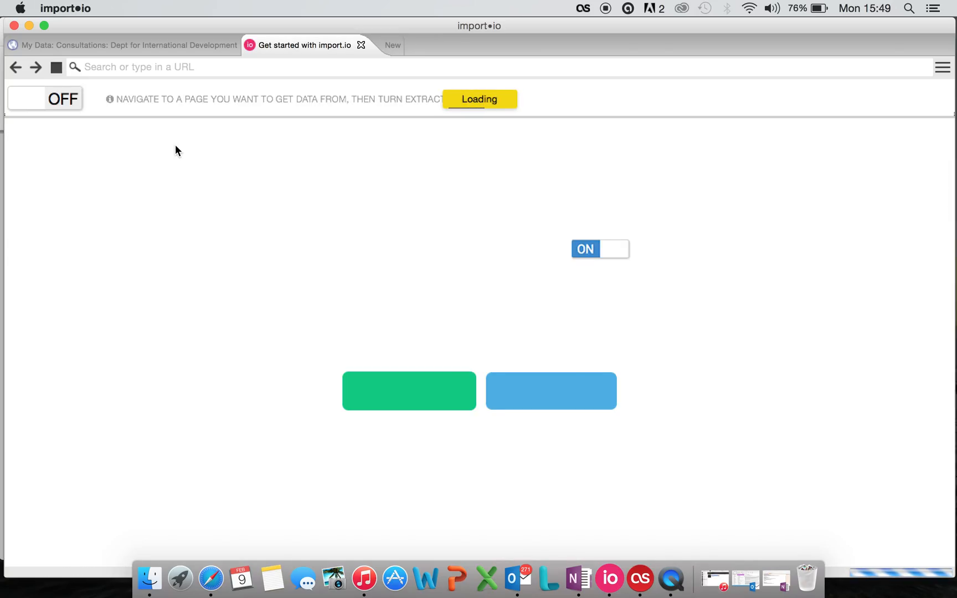
left_click(262, 67)
key("super+v")
key("Return")
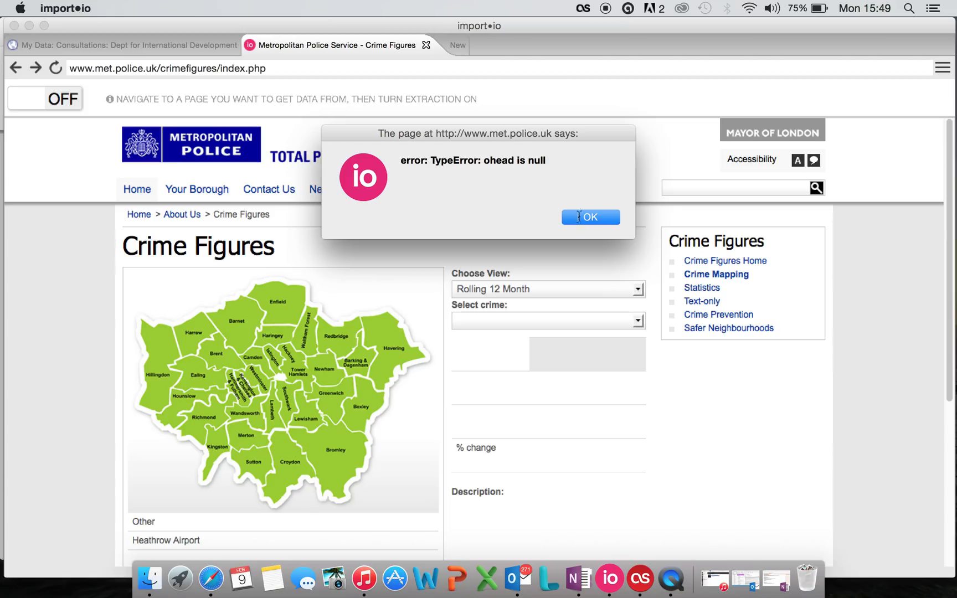
left_click(584, 217)
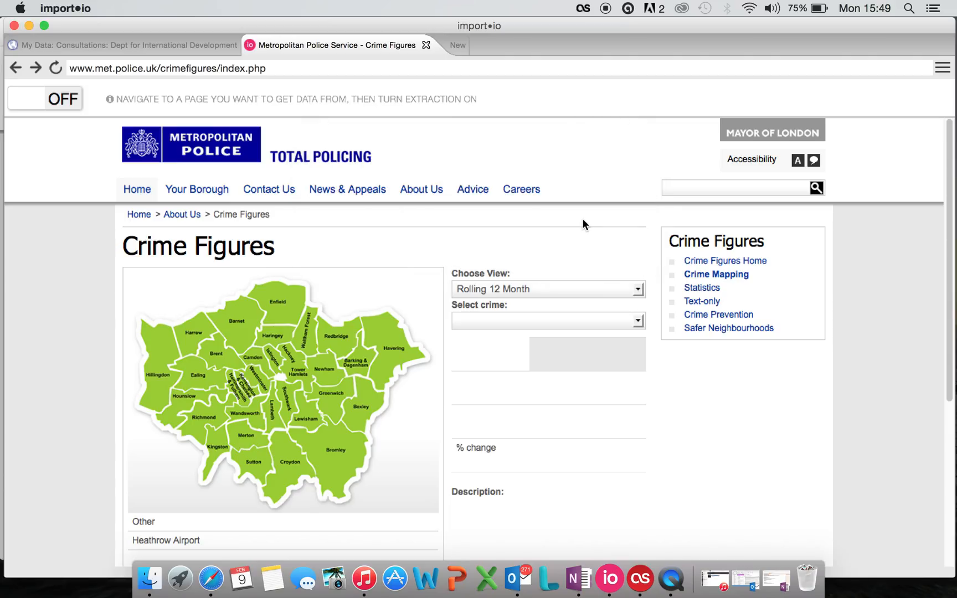
Open the text-only crime figures and go to the Sutton borough's performance figures.
left_click(707, 302)
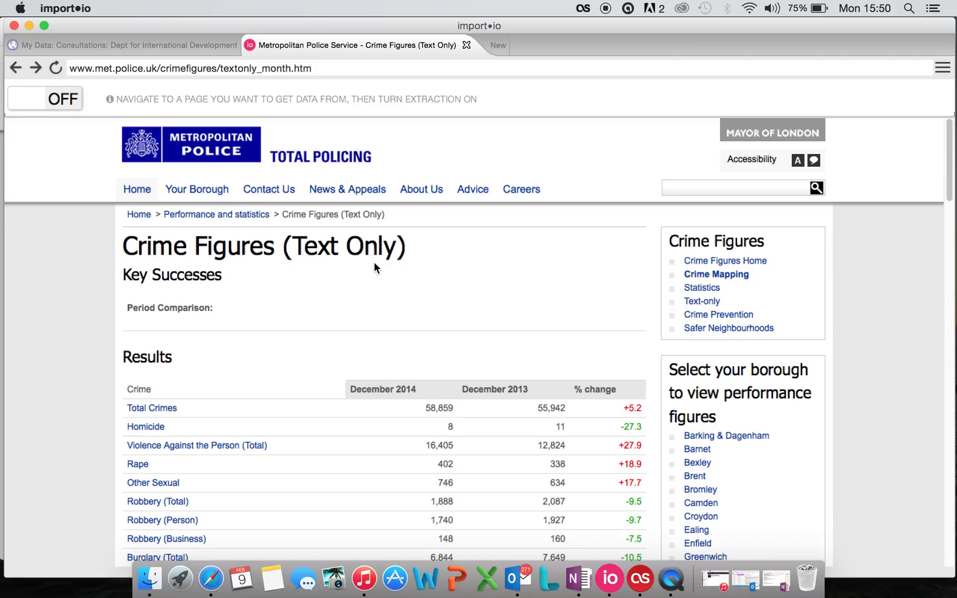
scroll(371, 288, "down", 3)
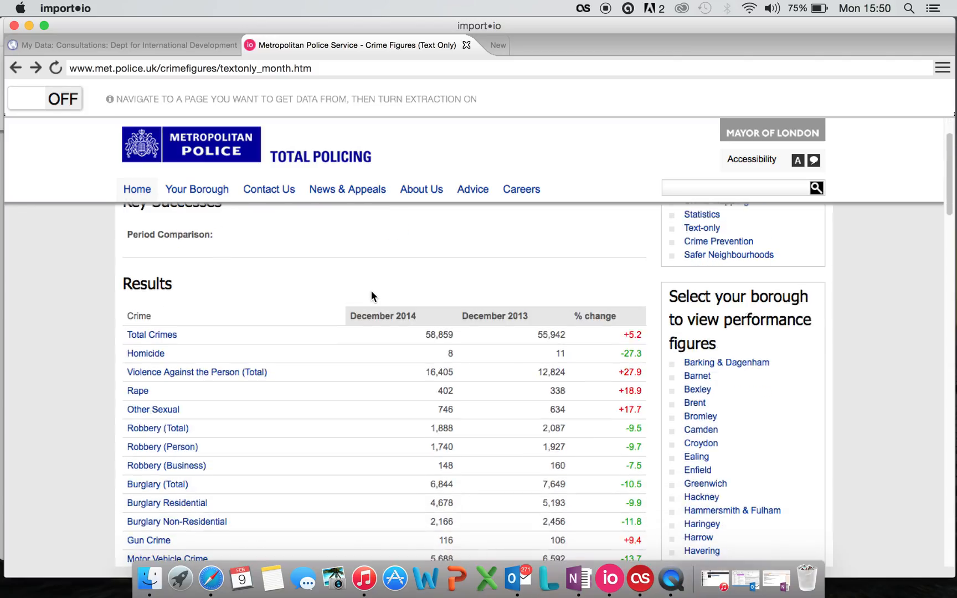
scroll(784, 392, "down", 2)
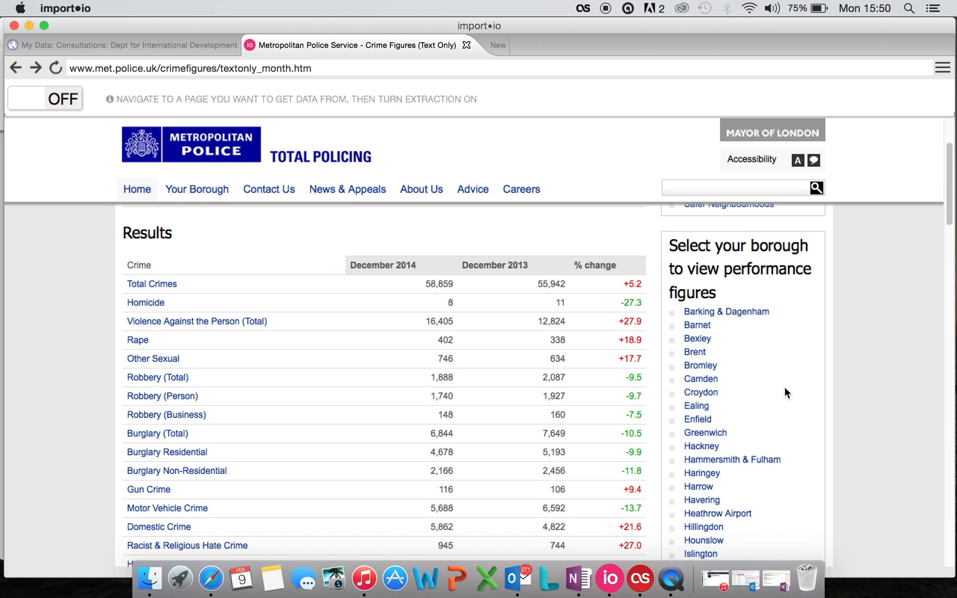
scroll(794, 382, "down", 10)
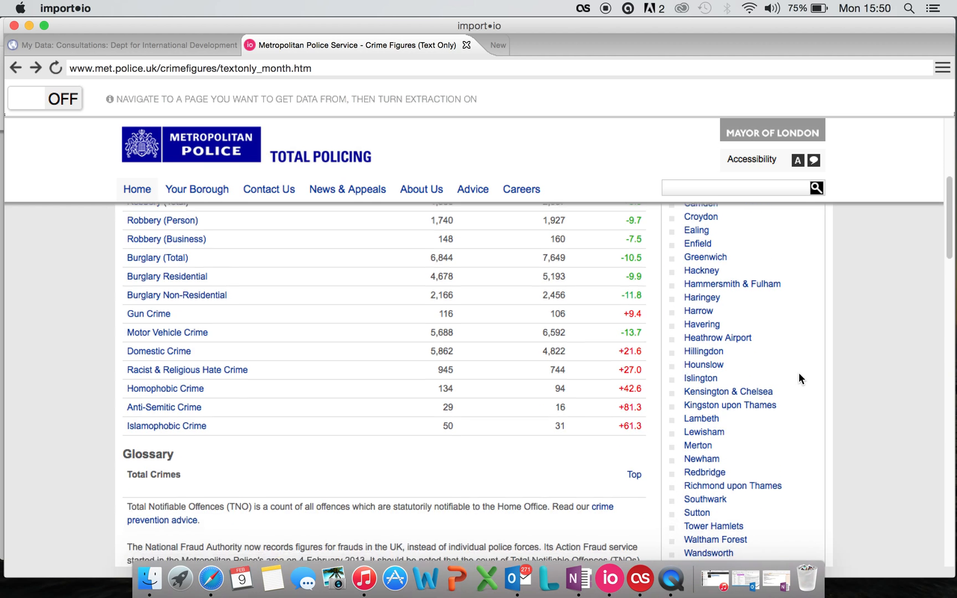
left_click(700, 420)
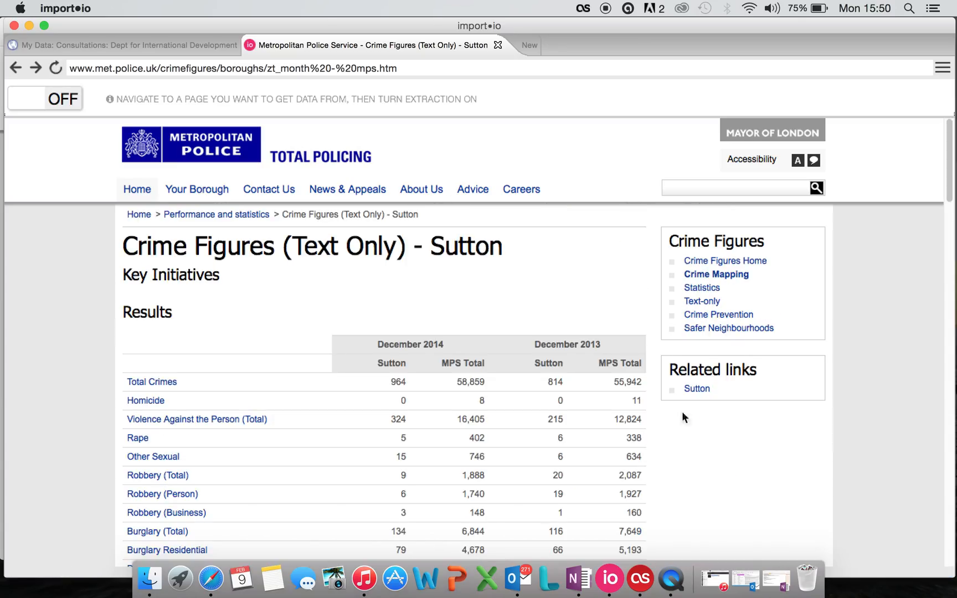
Turn data extraction on for Sutton's text-only crime figures page.
scroll(501, 328, "down", 7)
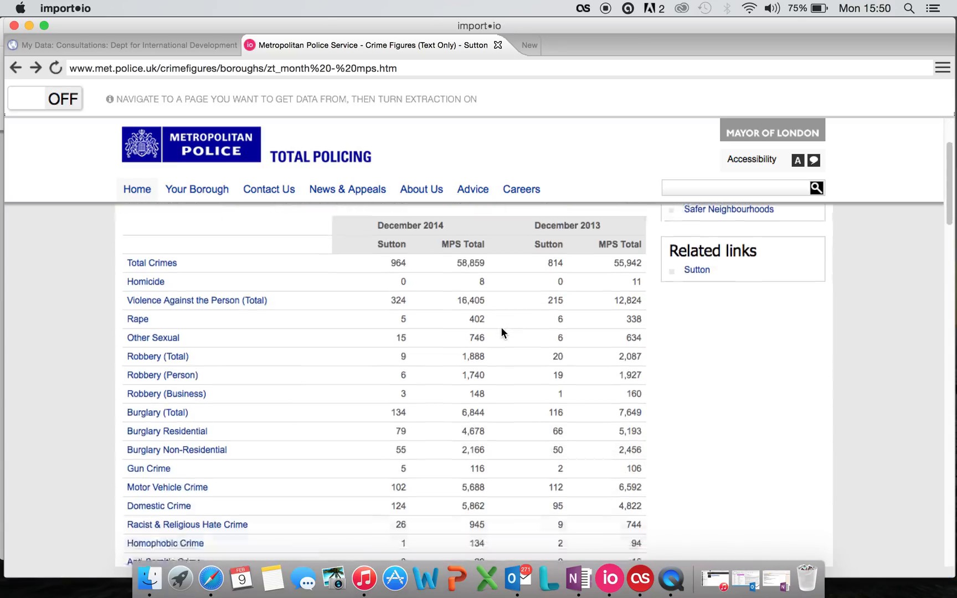
scroll(495, 328, "down", 20)
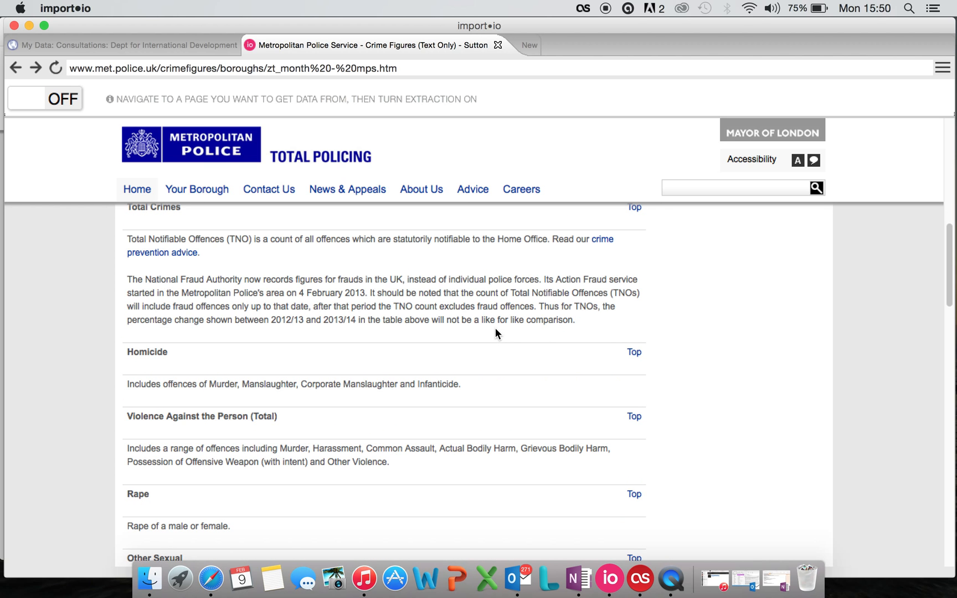
scroll(495, 328, "down", 5)
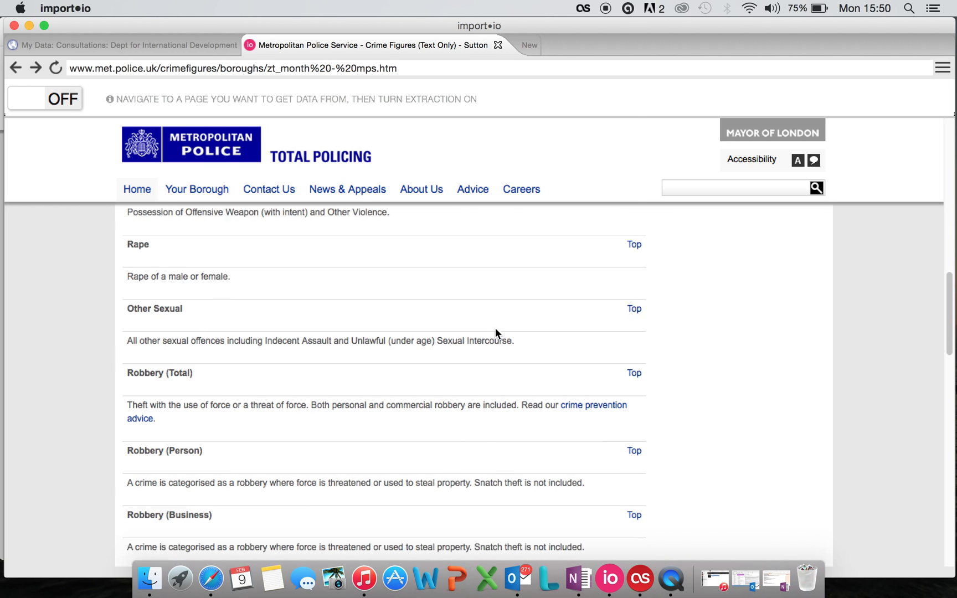
scroll(211, 485, "up", 10)
scroll(326, 479, "up", 20)
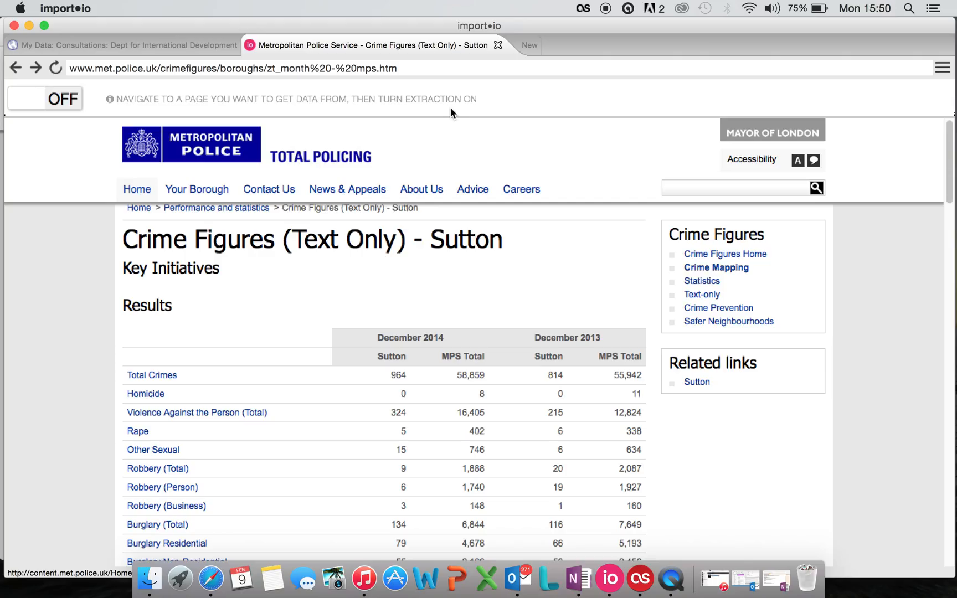
left_click(42, 105)
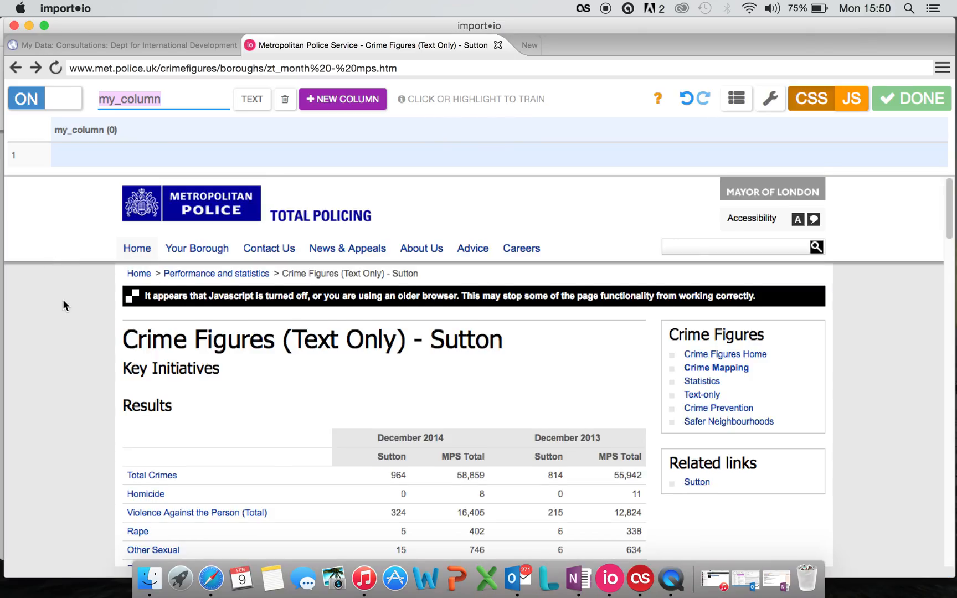
Name the first column "crime" and train it on the Total Crimes entry, with many rows in the table.
scroll(63, 299, "down", 2)
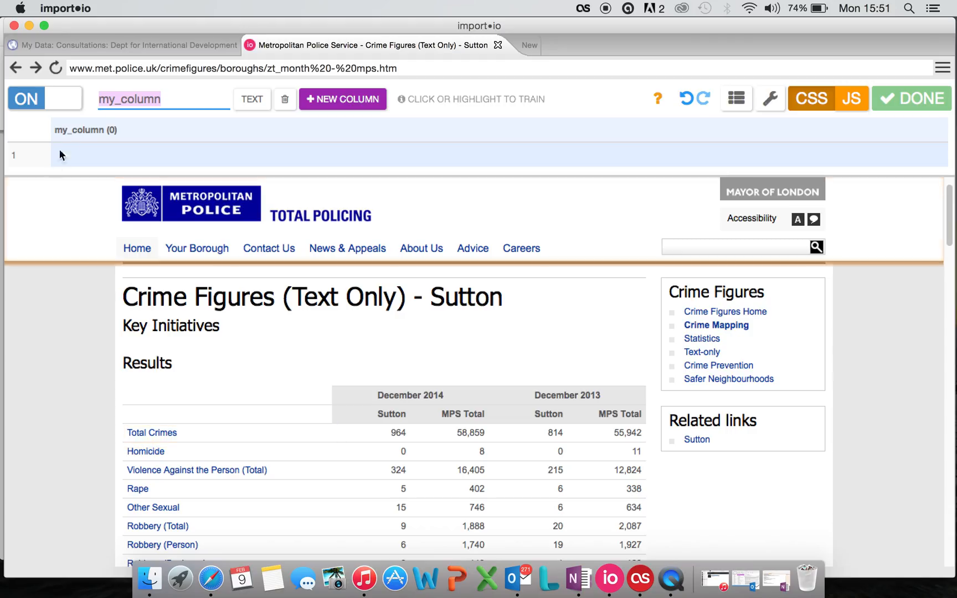
type("crime")
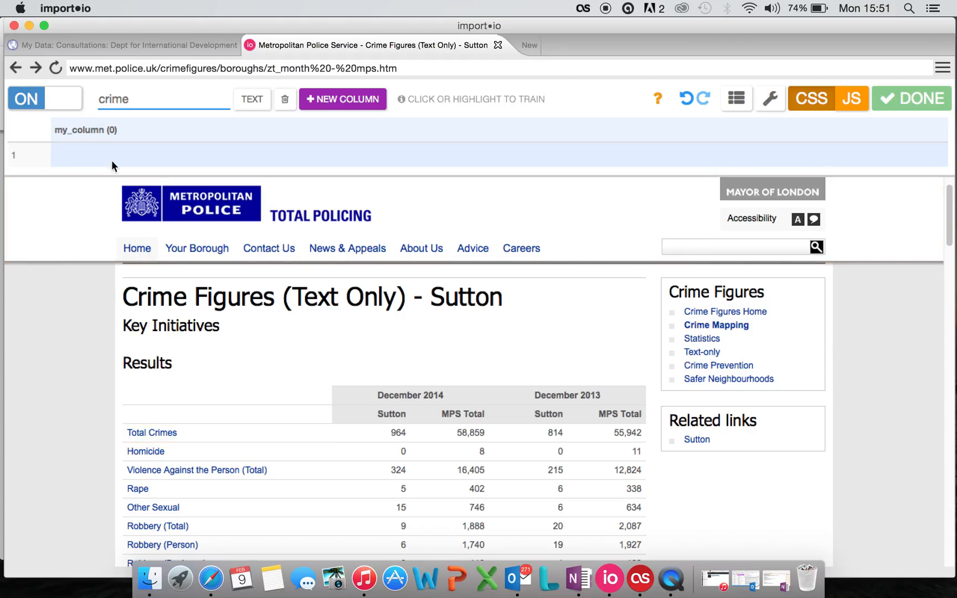
key("Return")
left_click(199, 441)
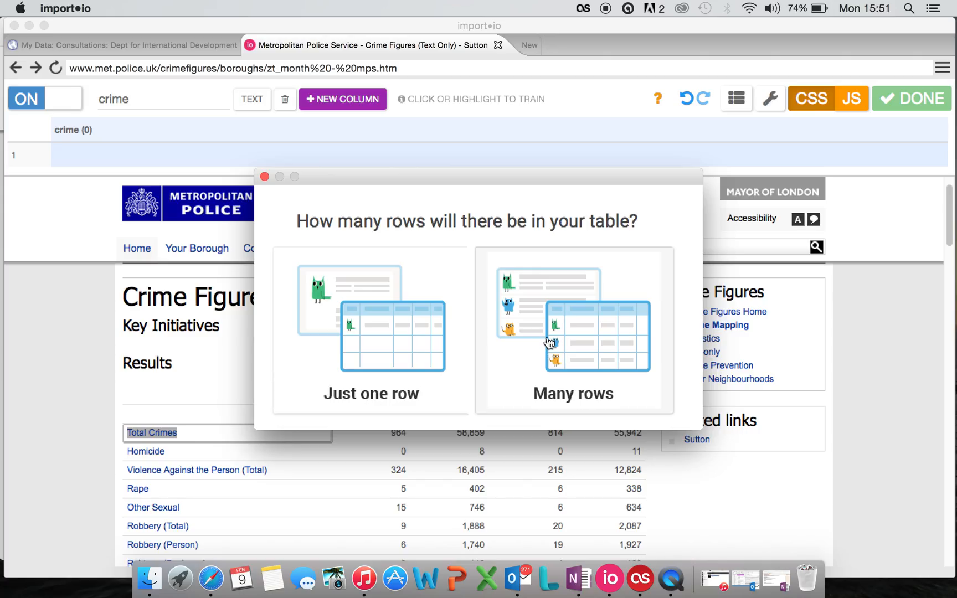
left_click(549, 342)
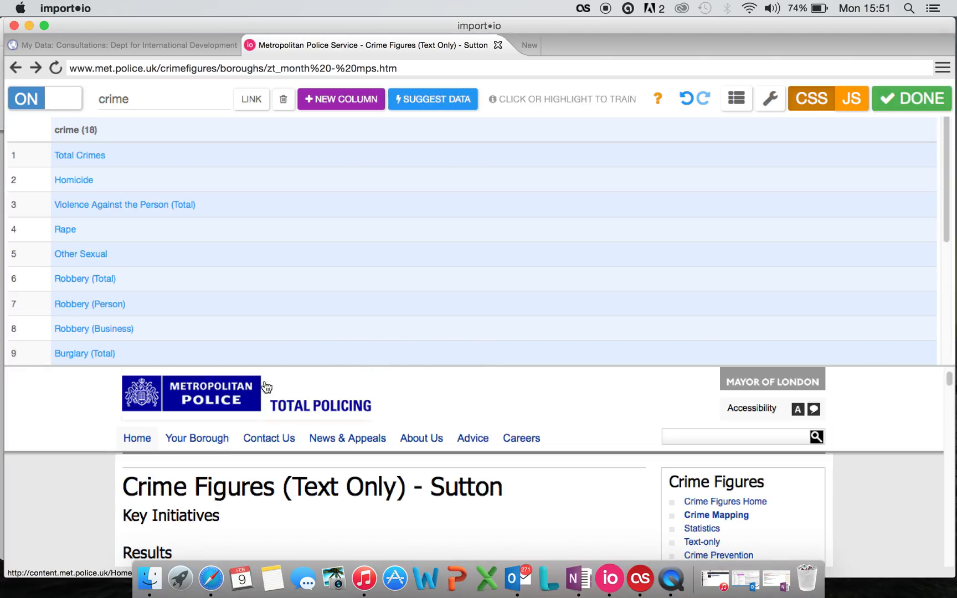
Check the extracted crime categories against the page and set the crime column's type to Text.
scroll(143, 334, "down", 5)
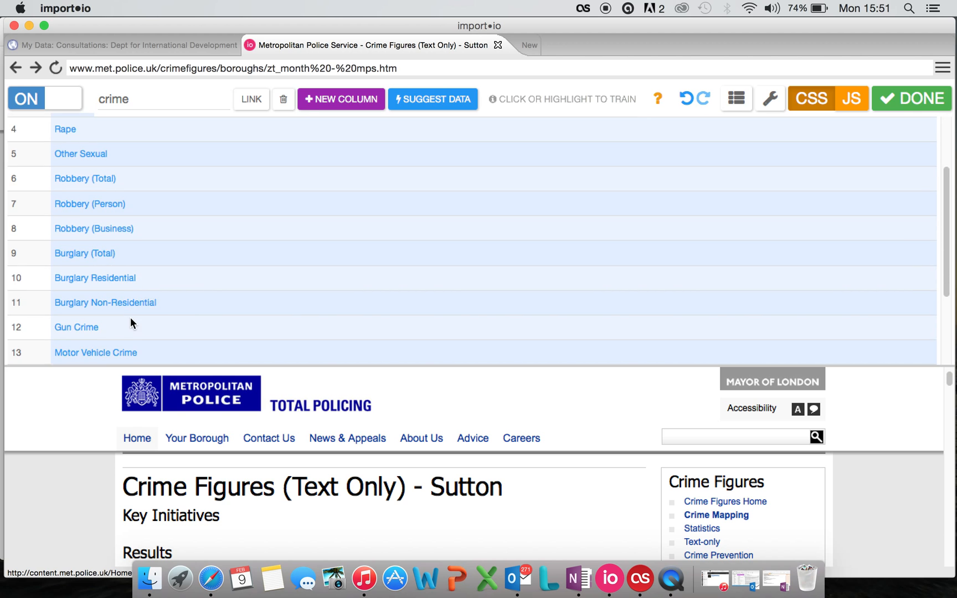
scroll(112, 508, "down", 5)
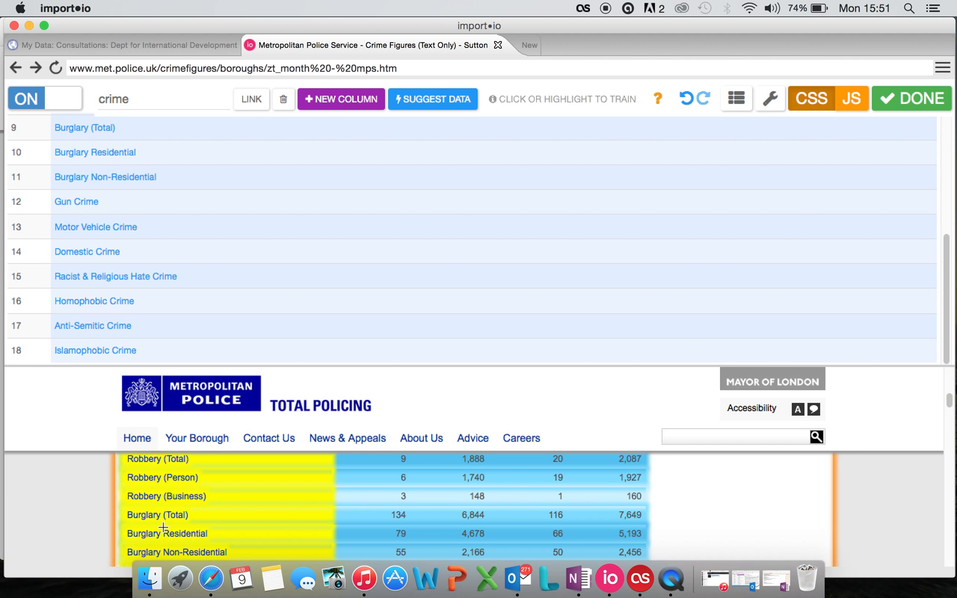
scroll(107, 525, "up", 5)
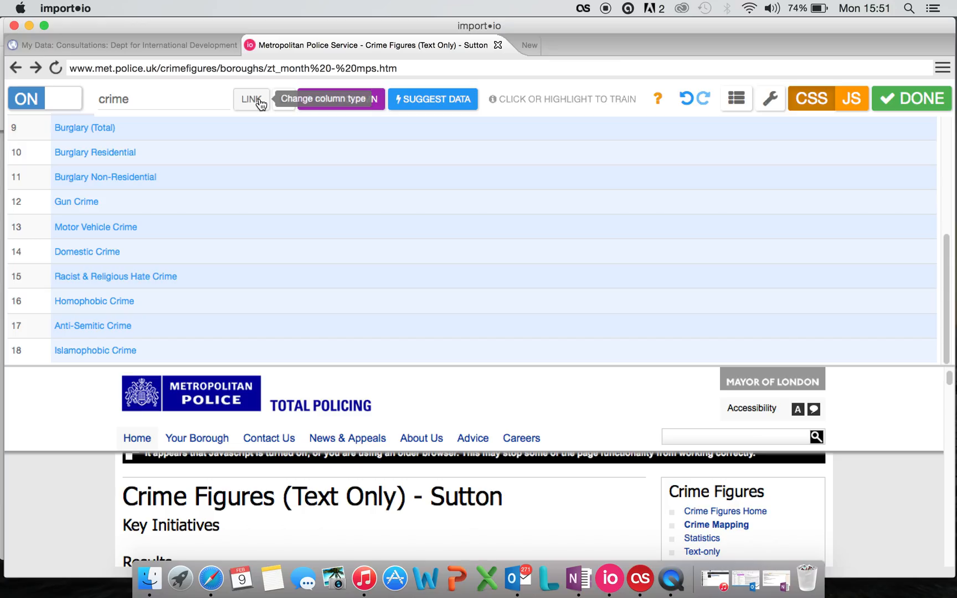
scroll(83, 500, "down", 10)
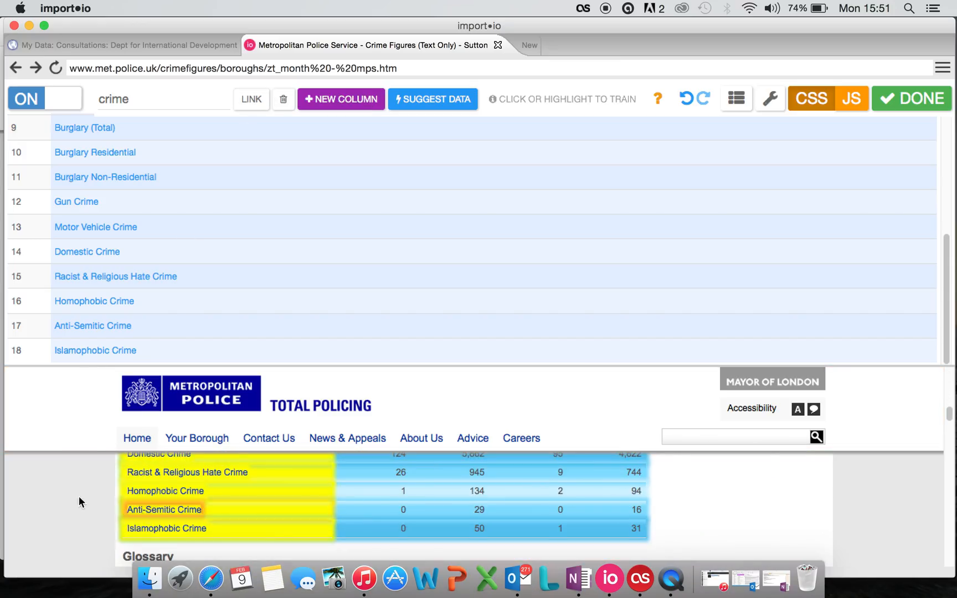
scroll(79, 498, "up", 10)
scroll(77, 333, "up", 5)
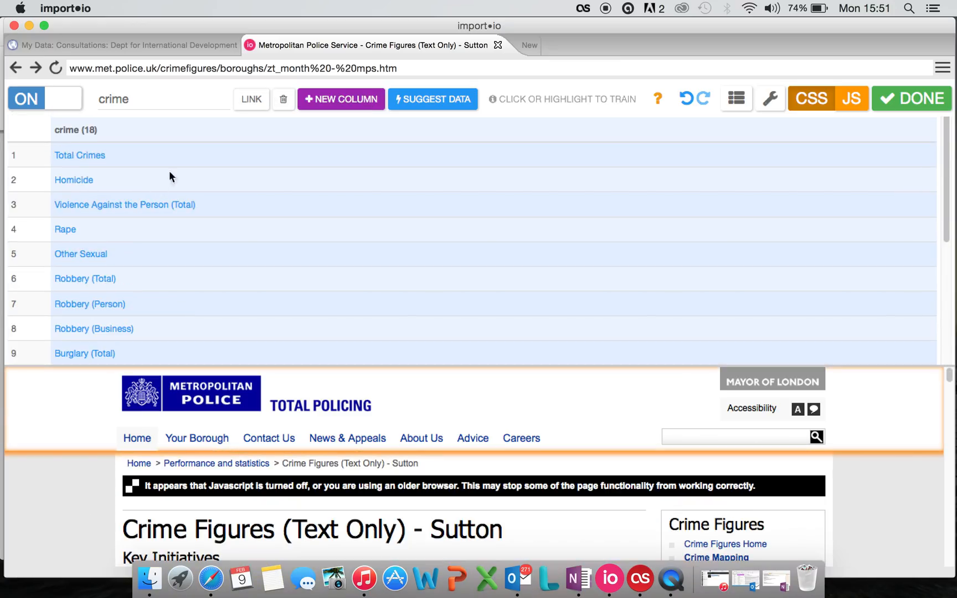
left_click(240, 103)
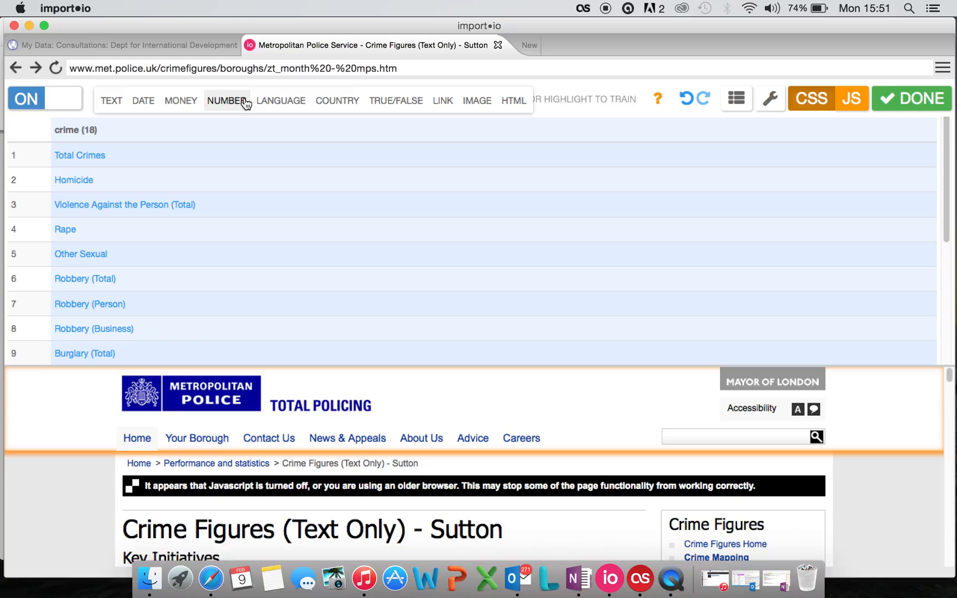
left_click(116, 103)
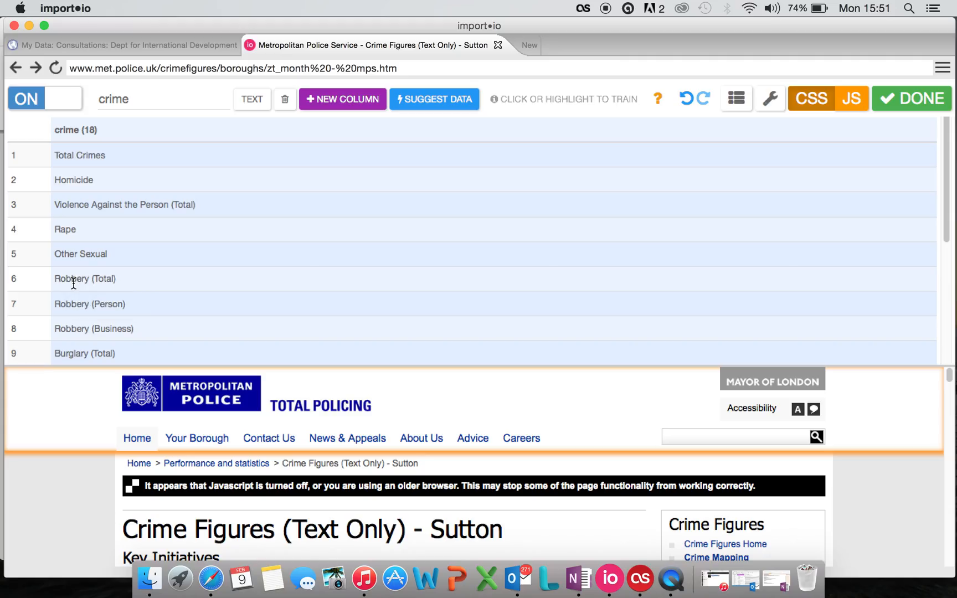
Add a second column named "sutton_2014" to the extractor.
scroll(184, 522, "down", 5)
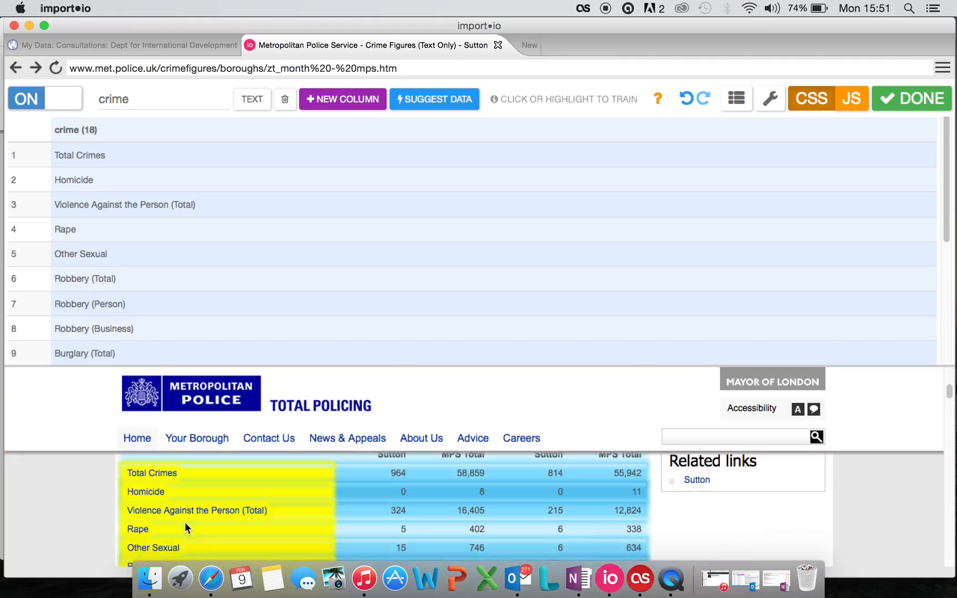
scroll(106, 507, "up", 8)
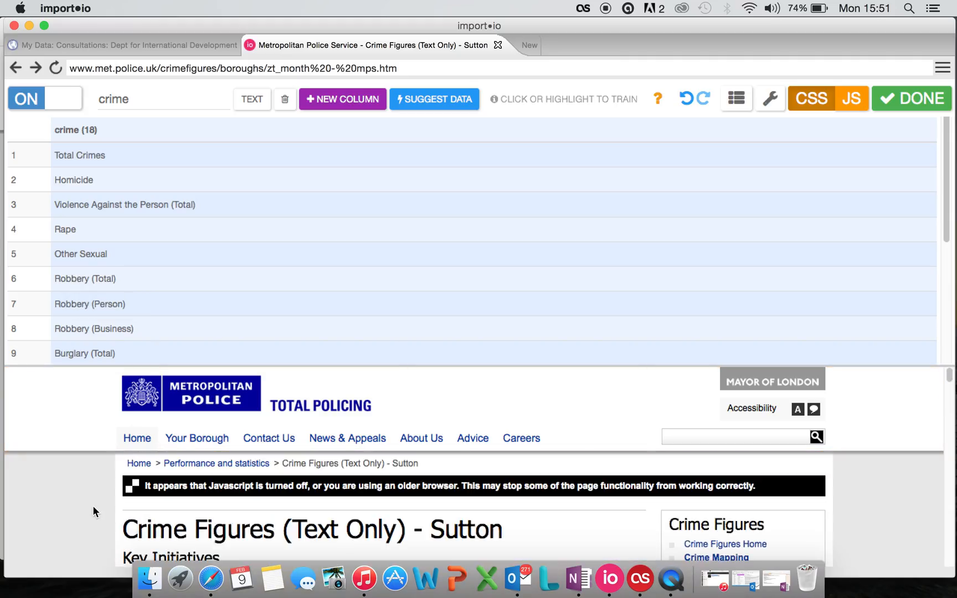
left_click(340, 105)
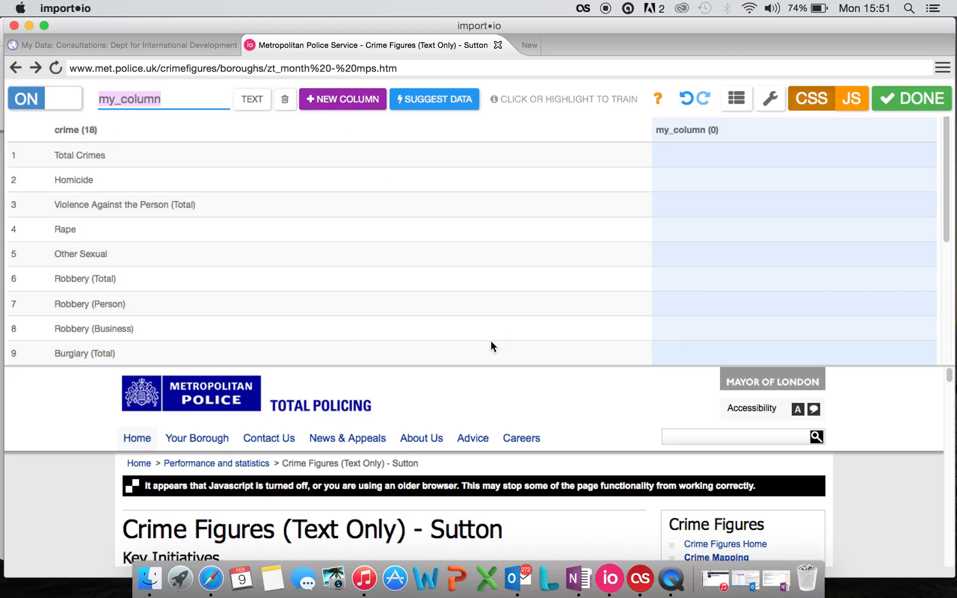
scroll(490, 343, "down", 2)
scroll(412, 488, "down", 6)
scroll(412, 491, "up", 3)
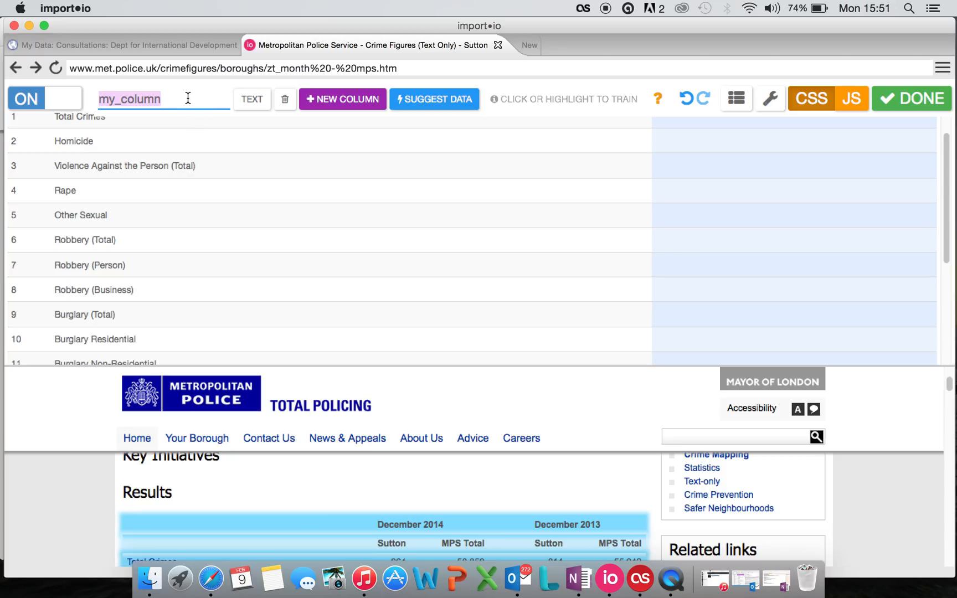
type("sutton_201")
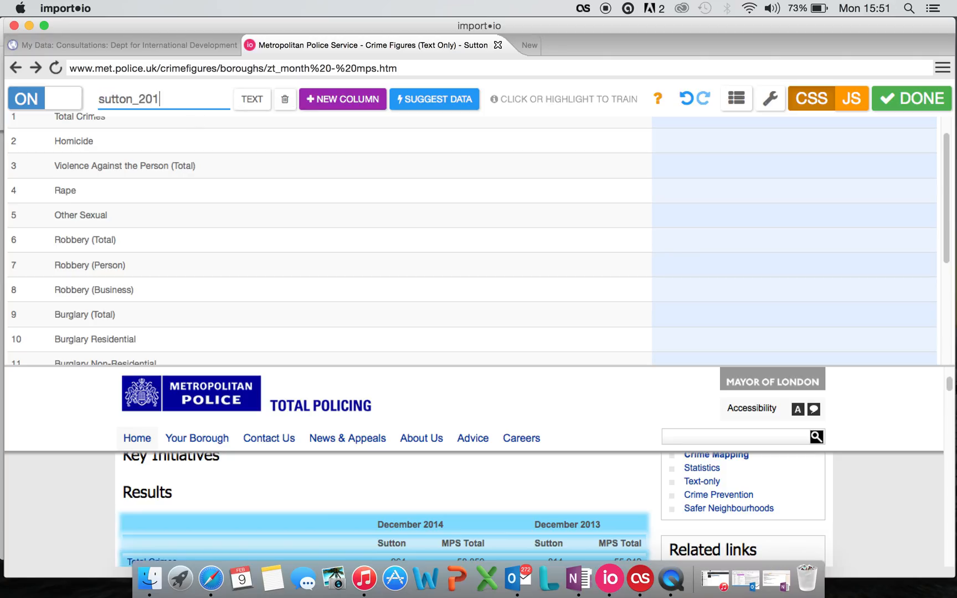
type("4")
Train the sutton_2014 column on Sutton's December 2014 Total Crimes figure and set its type to Number.
scroll(369, 487, "down", 1)
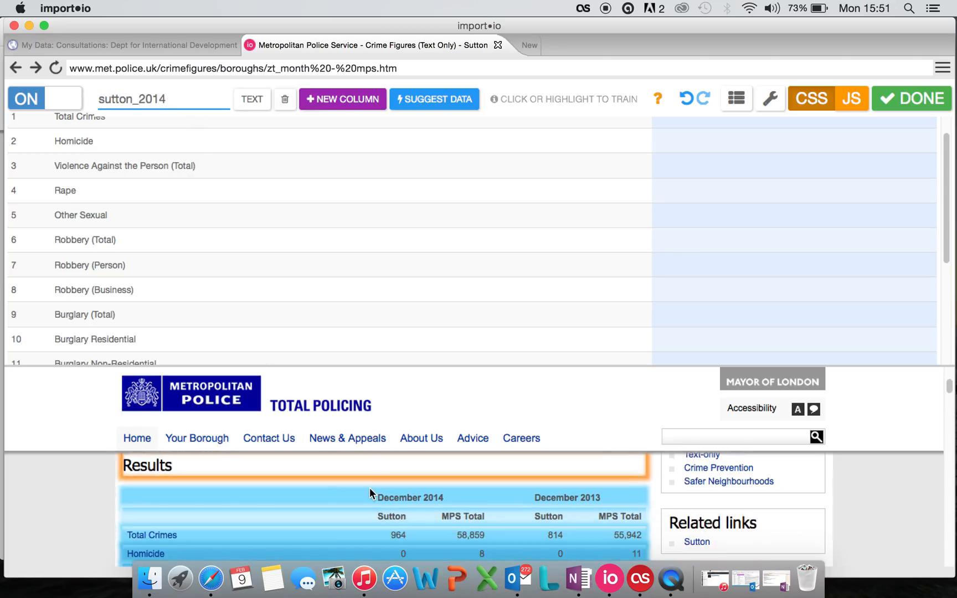
left_click(397, 534)
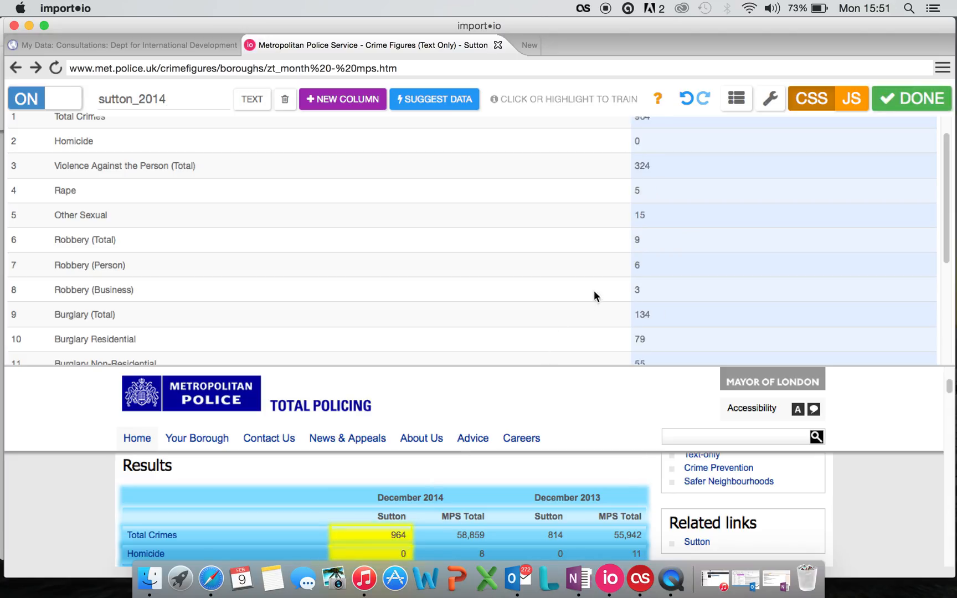
scroll(682, 241, "up", 2)
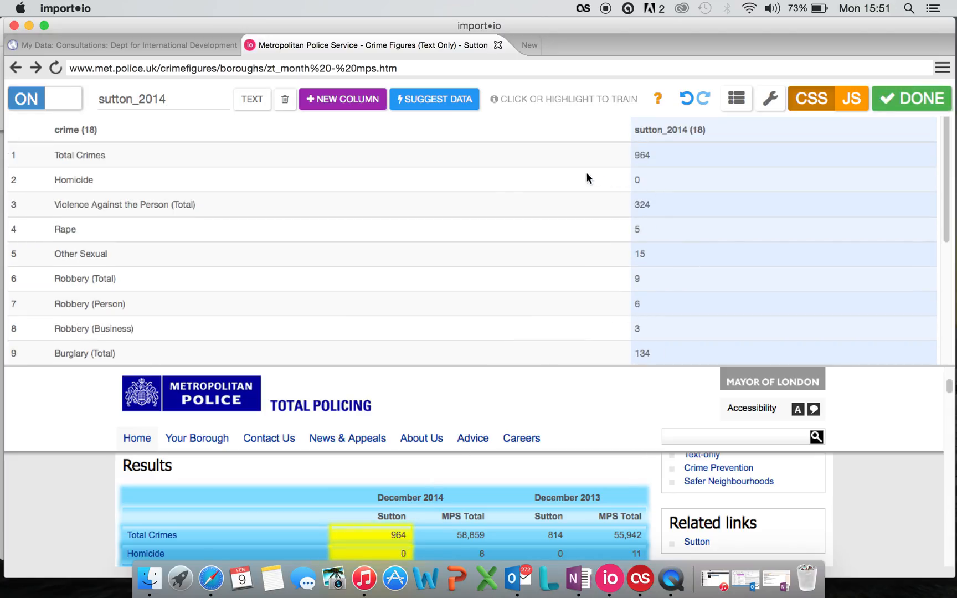
left_click(252, 105)
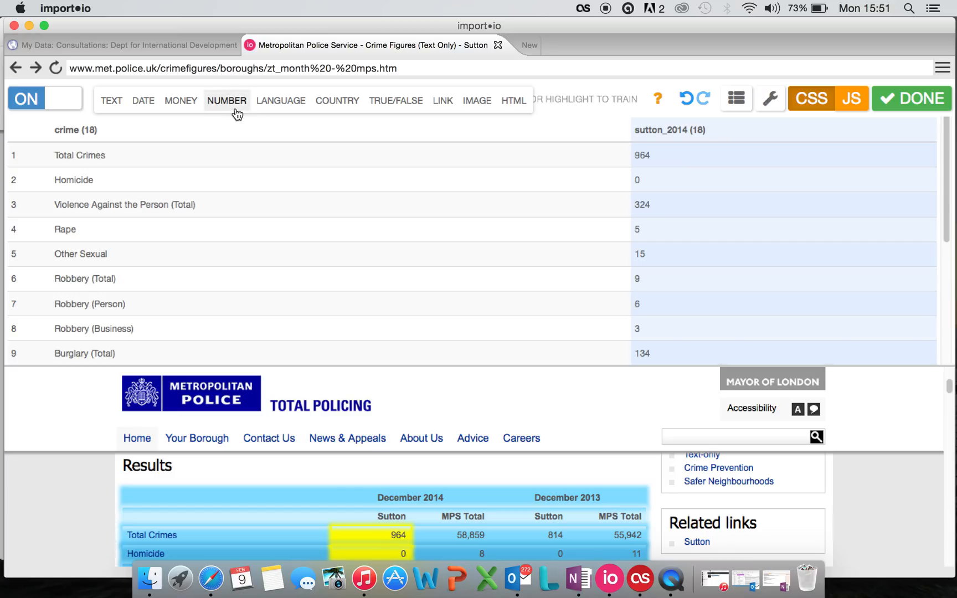
left_click(232, 105)
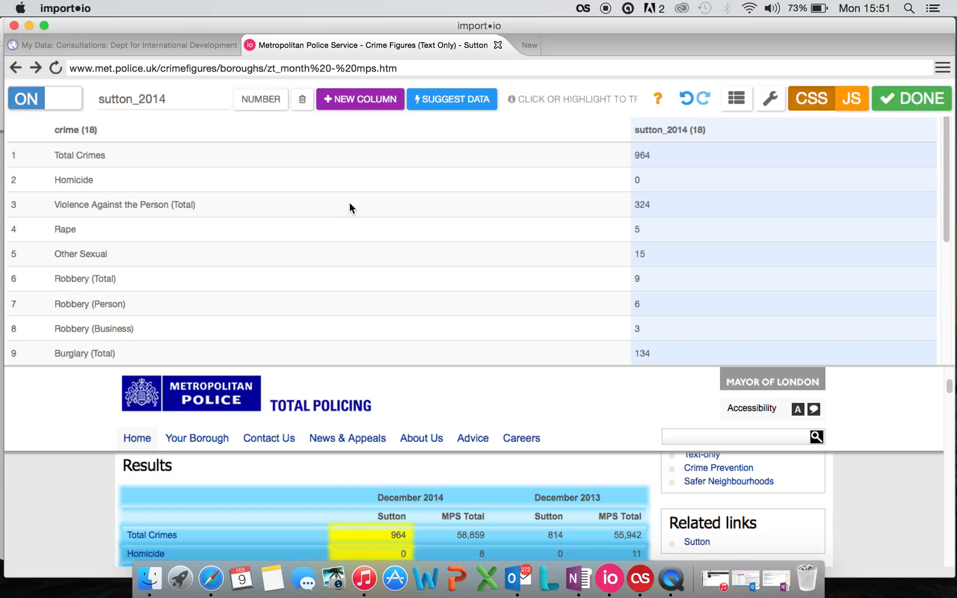
Add a third column named "sutton_2013" to the extractor.
left_click(360, 105)
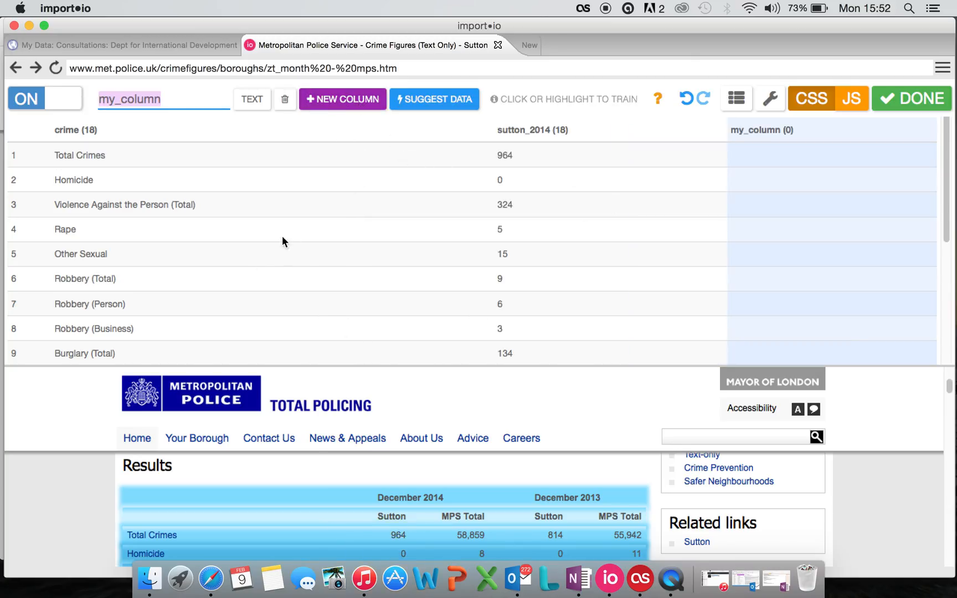
type("sut")
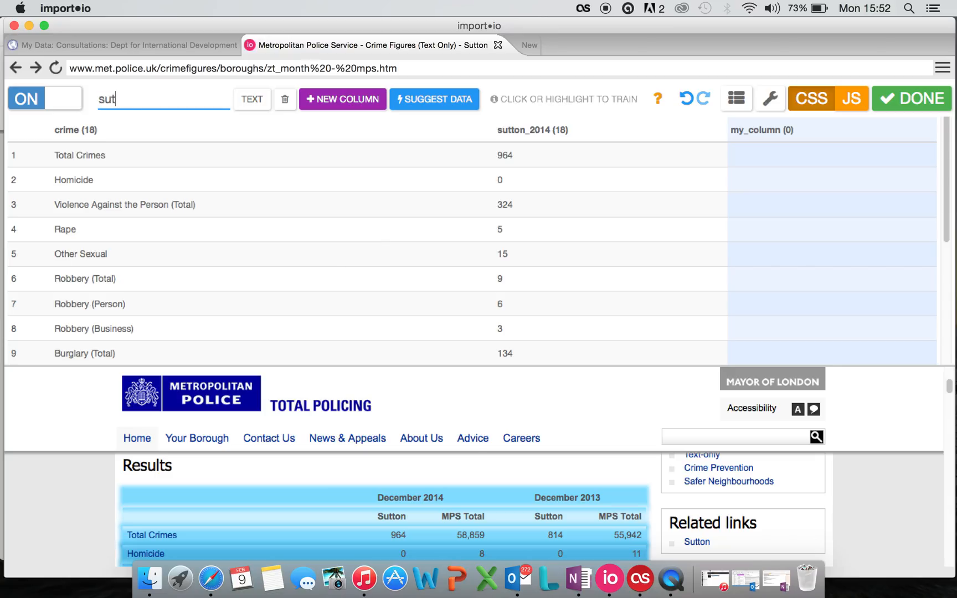
type("ton_2013")
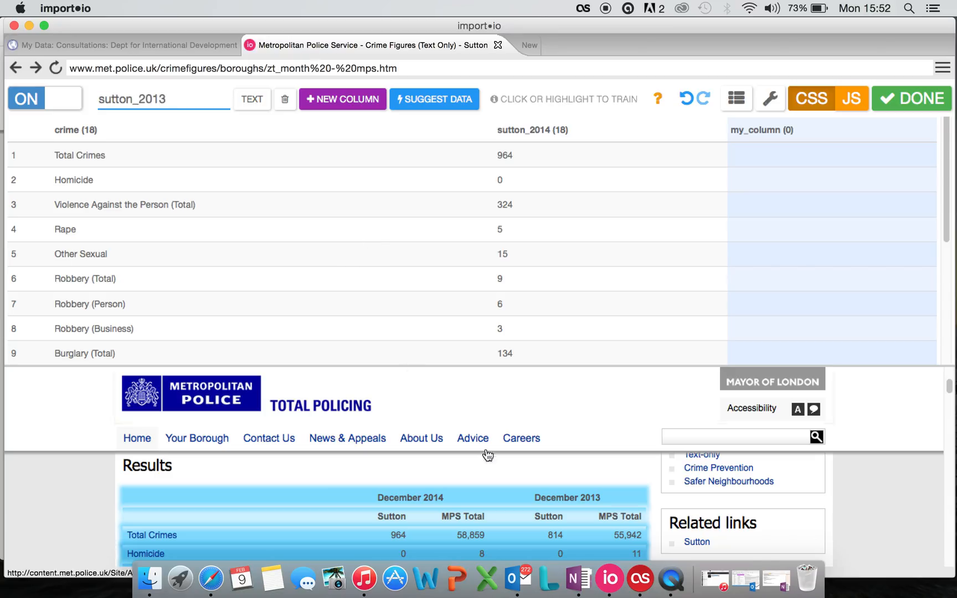
Train the sutton_2013 column on Sutton's December 2013 Total Crimes figure and set its type to Number.
left_click(551, 535)
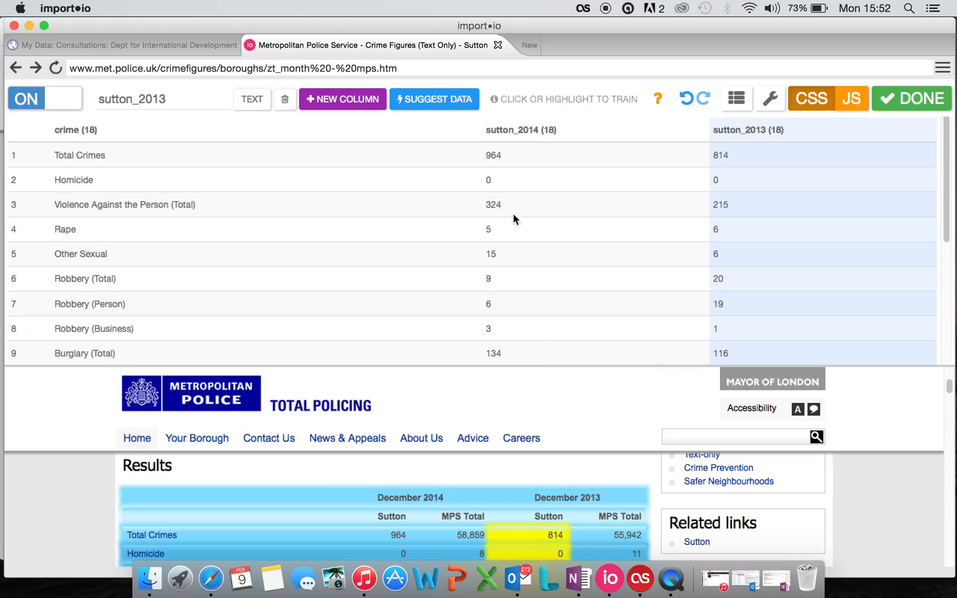
left_click(253, 100)
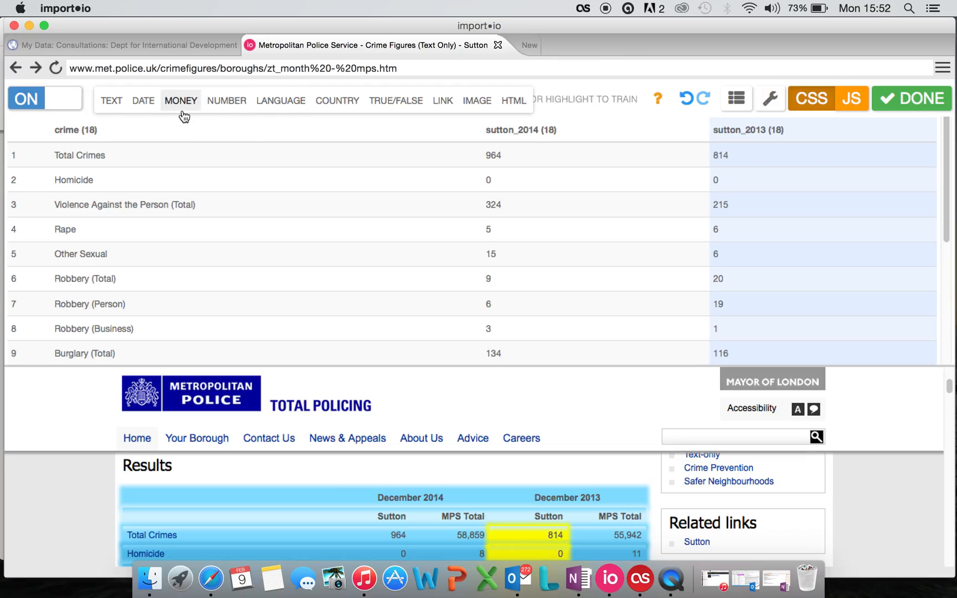
left_click(214, 101)
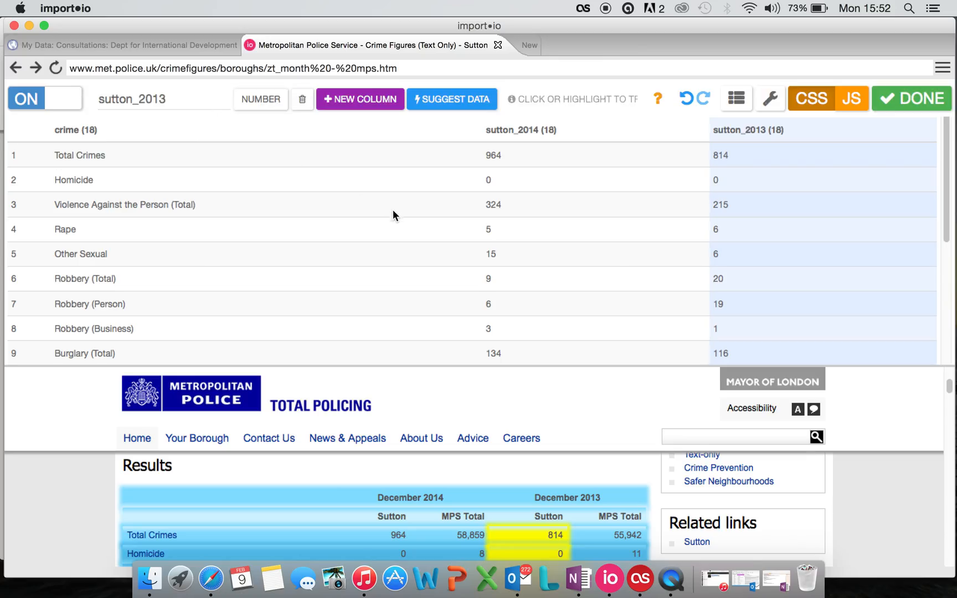
Finish the training and publish the API under the name "Sutton Crime".
left_click(899, 101)
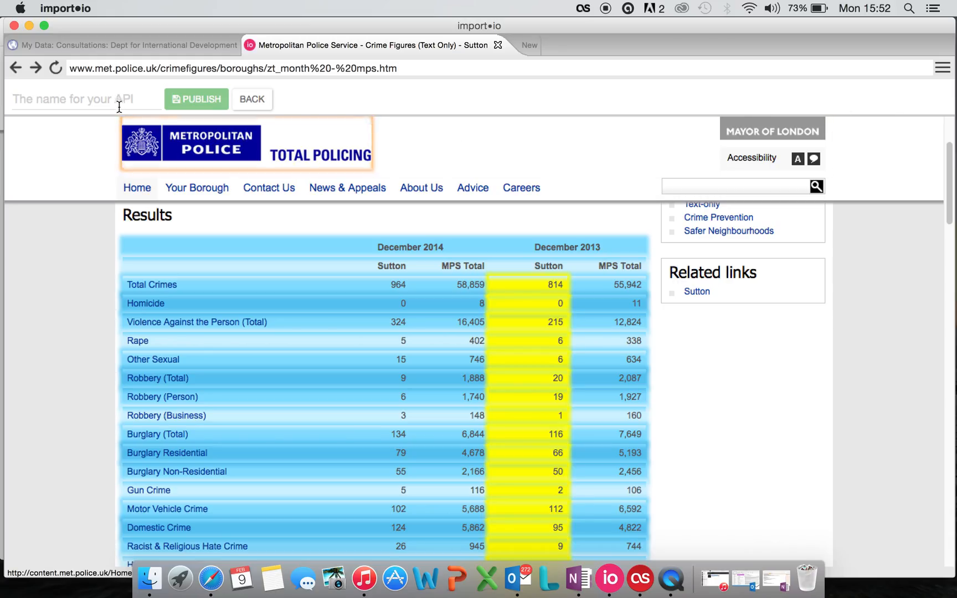
left_click(91, 93)
type("Sutton Cr")
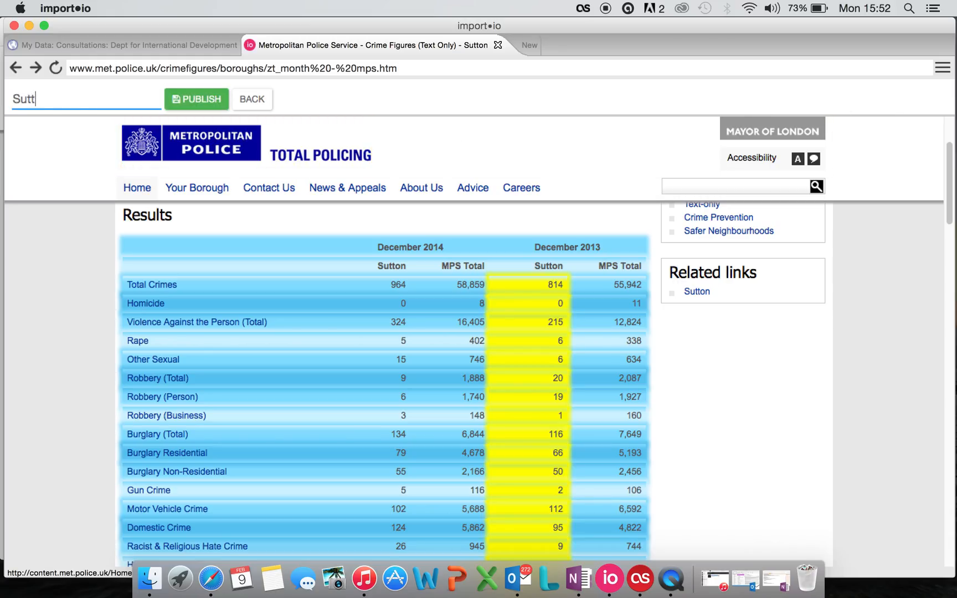
type("ime")
left_click(209, 104)
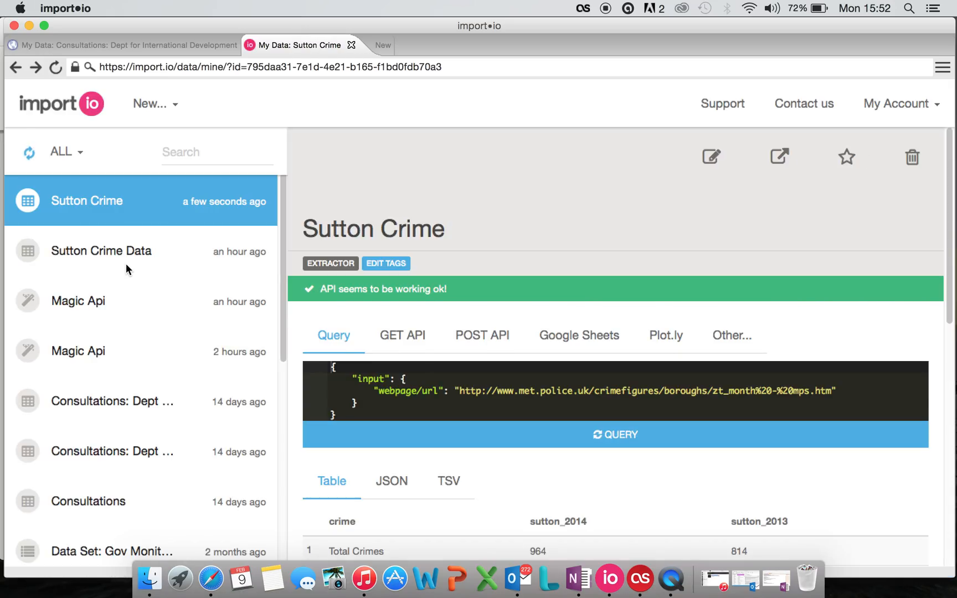
Review the extracted table and export the crime, sutton_2014 and sutton_2013 columns to Plot.ly.
scroll(504, 496, "down", 2)
scroll(504, 491, "down", 10)
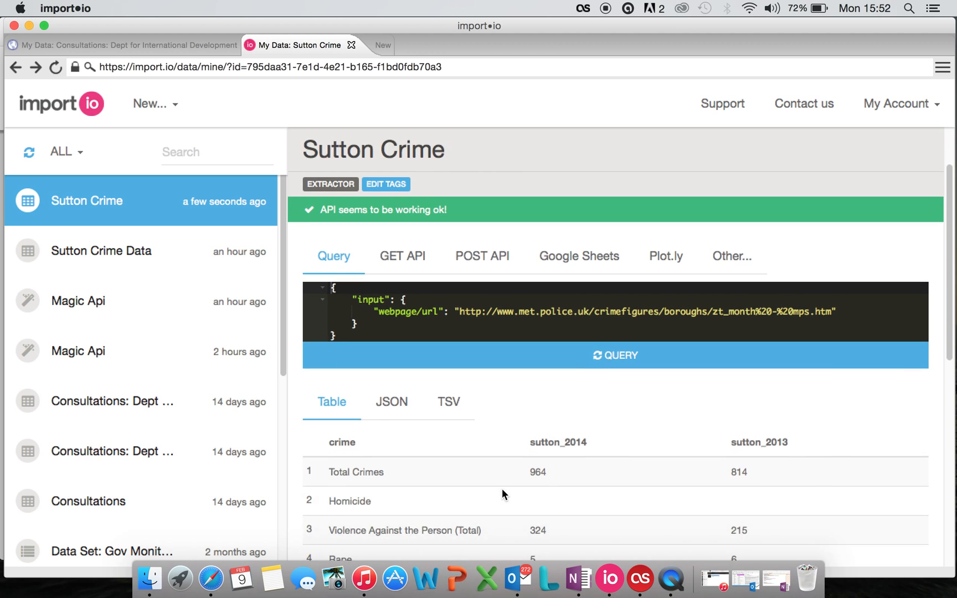
scroll(501, 482, "up", 9)
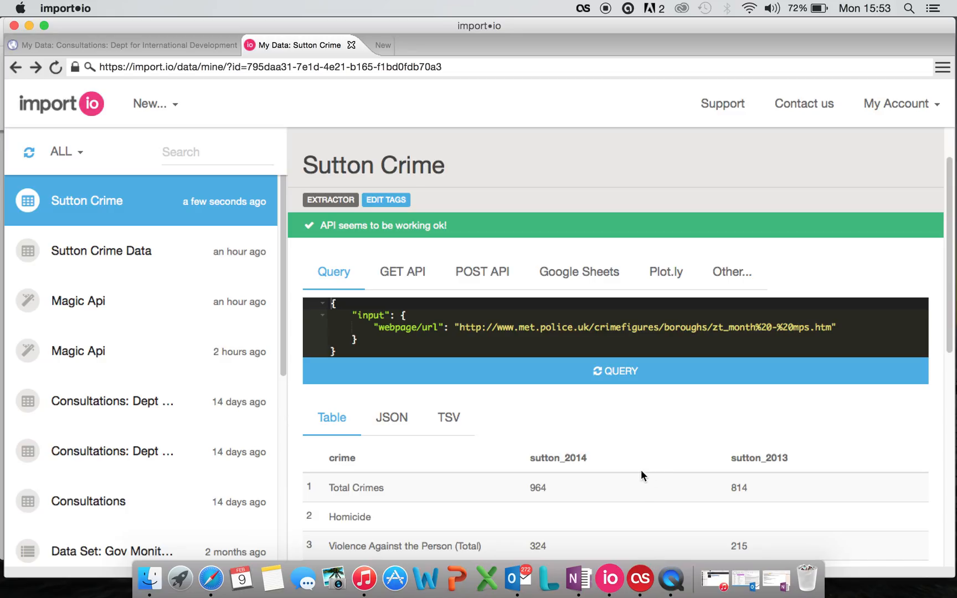
left_click(673, 273)
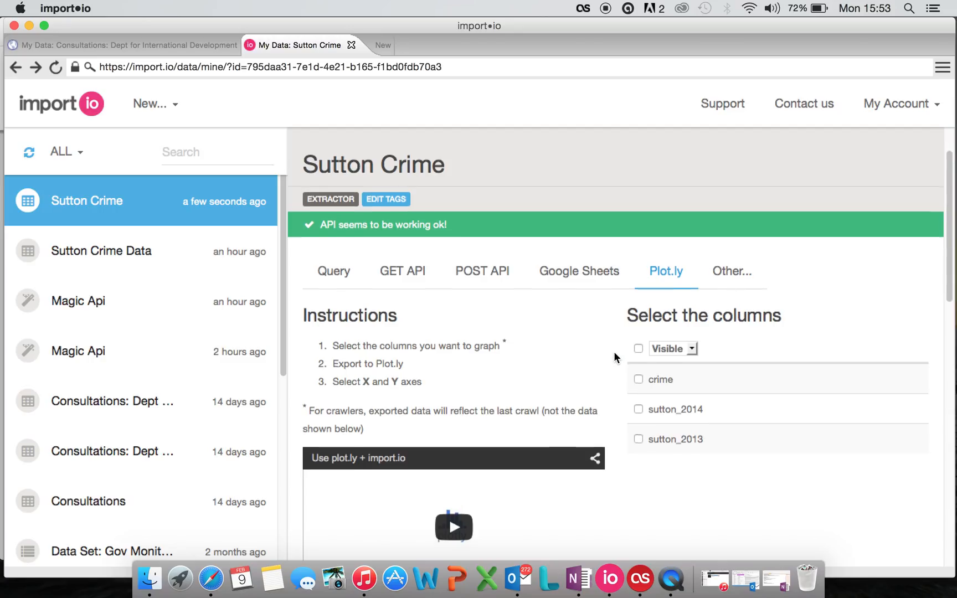
scroll(614, 351, "down", 2)
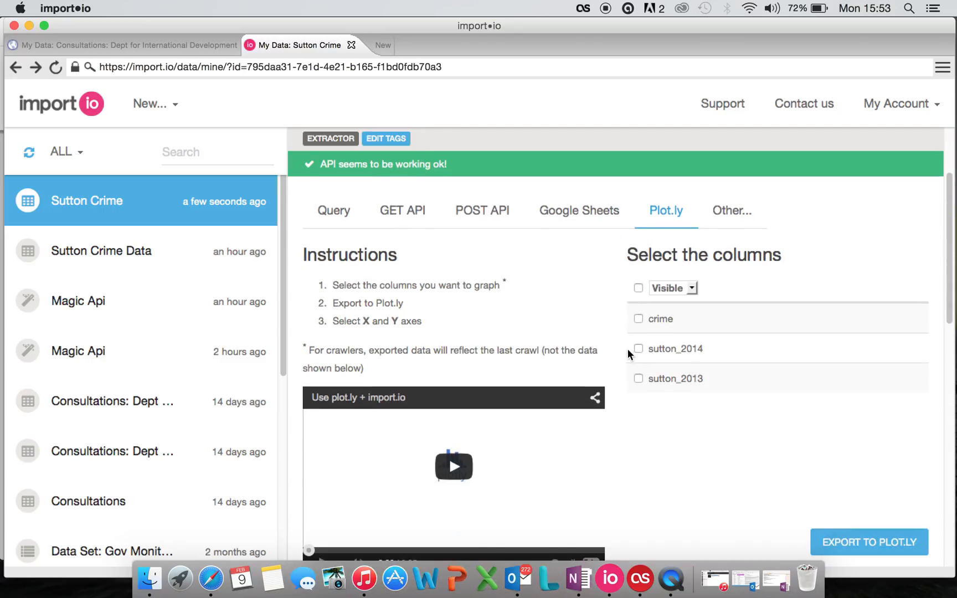
left_click(638, 316)
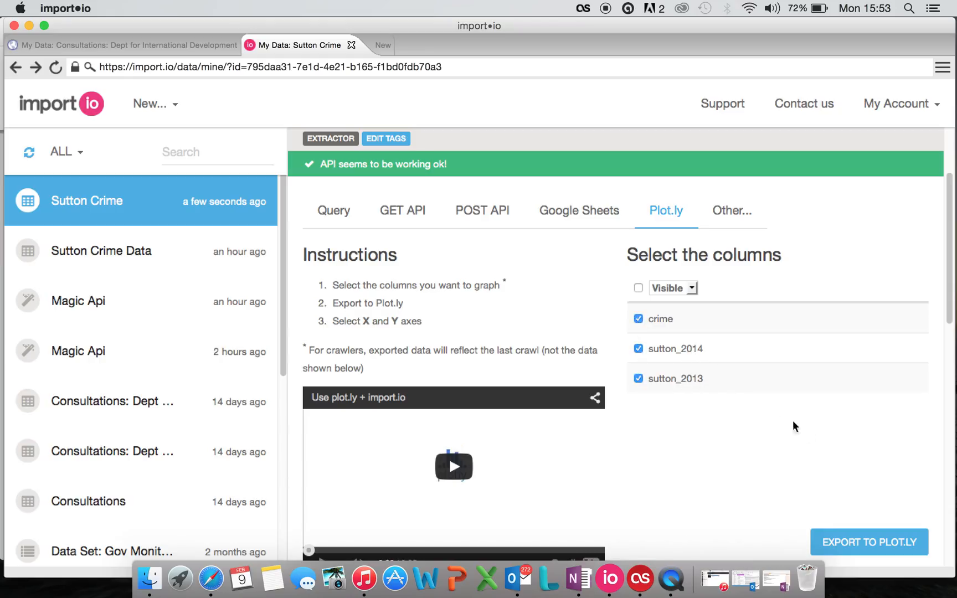
left_click(869, 543)
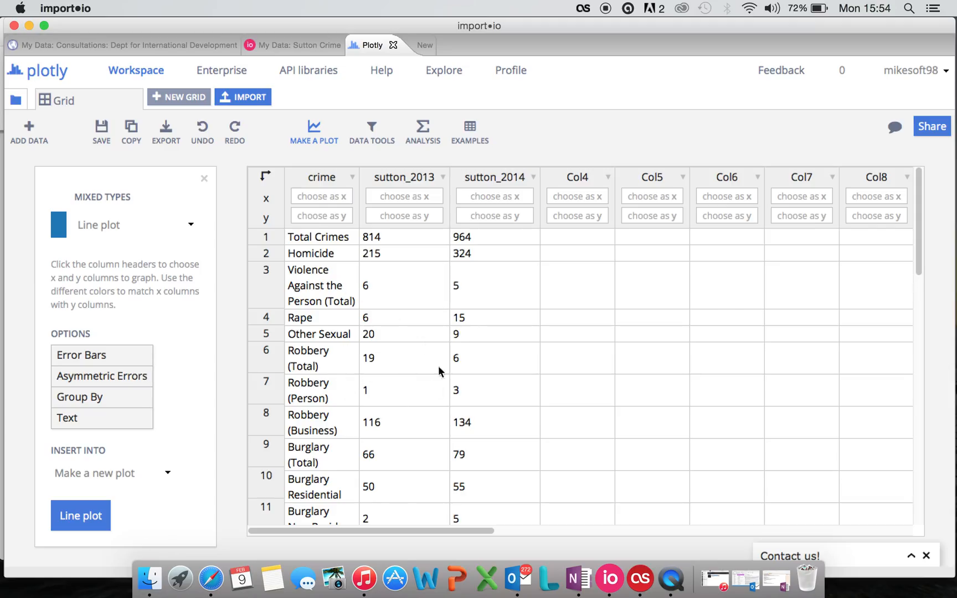
Look through the imported grid and set the plot type to Bar chart.
scroll(396, 398, "down", 3)
scroll(396, 398, "up", 1)
scroll(396, 399, "up", 1)
left_click(191, 227)
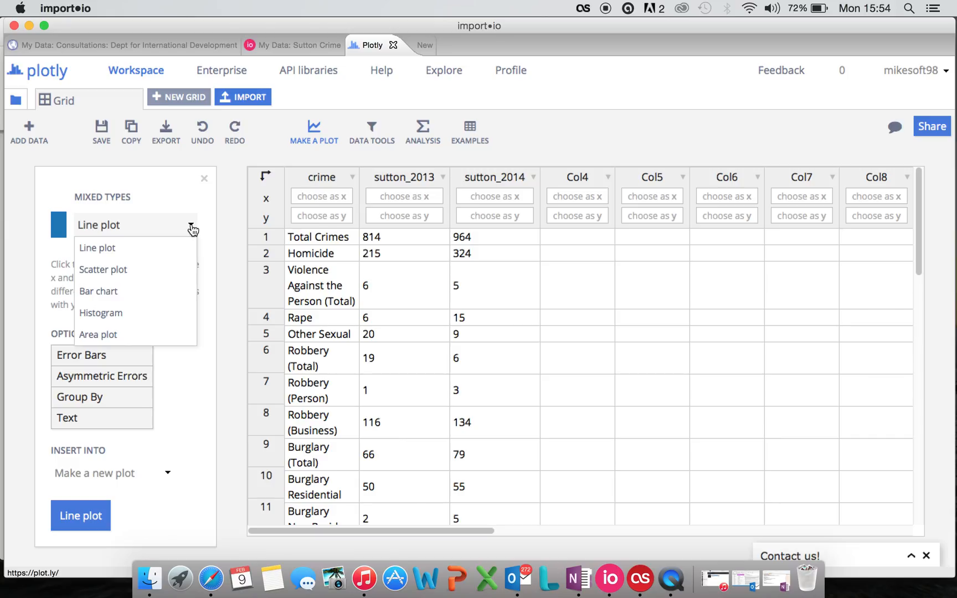
left_click(115, 289)
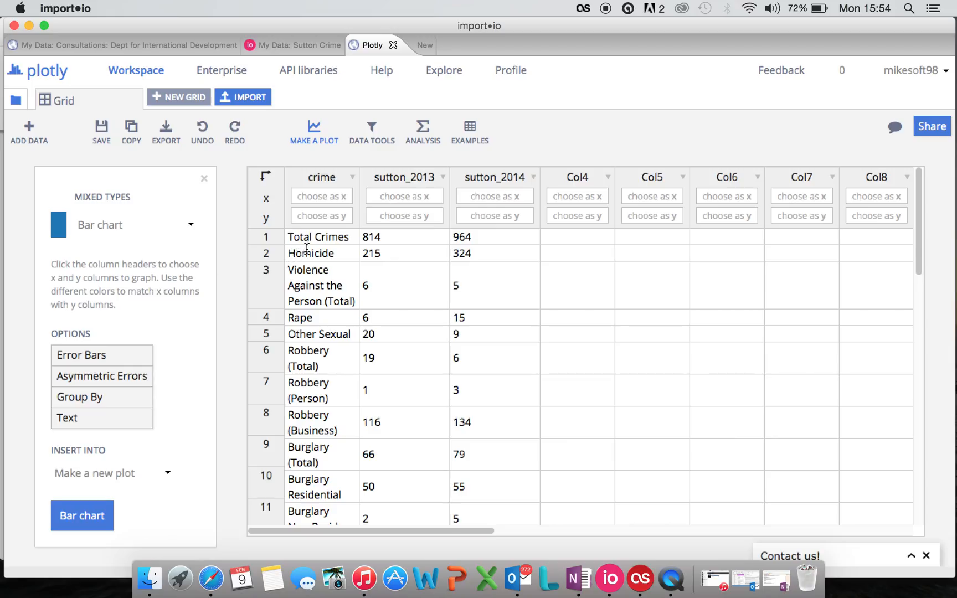
left_click(333, 218)
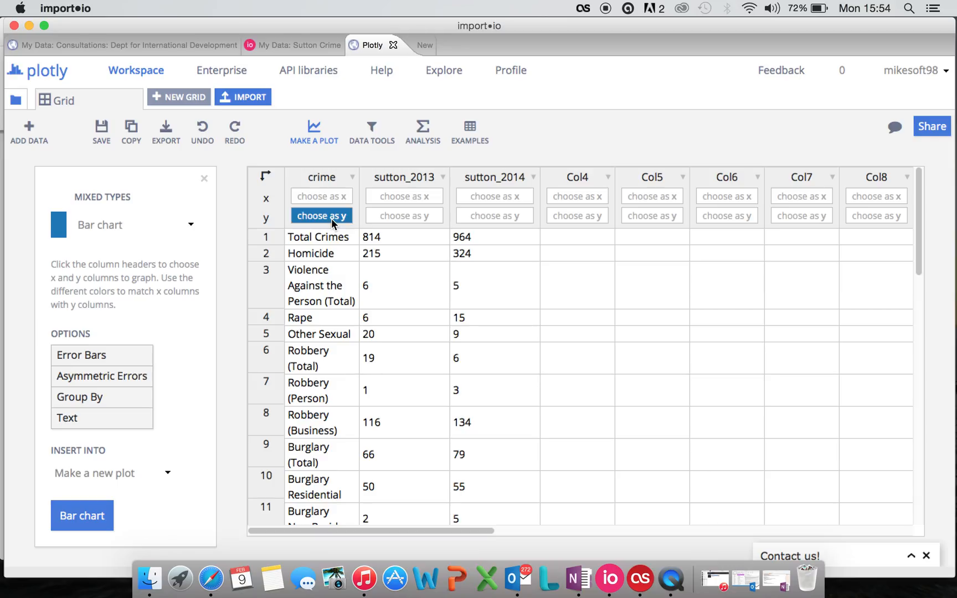
left_click(405, 197)
left_click(485, 198)
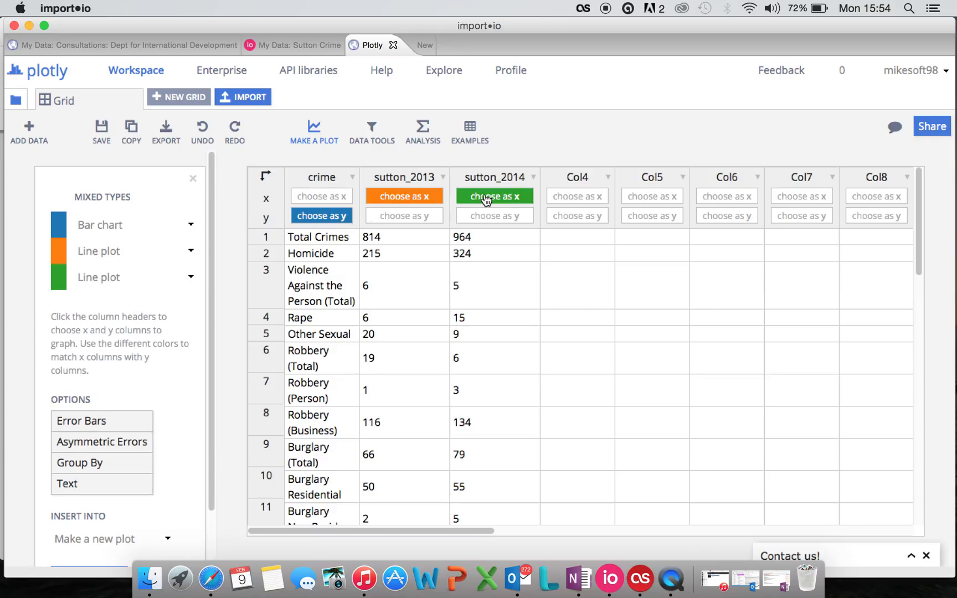
left_click(332, 198)
left_click(345, 214)
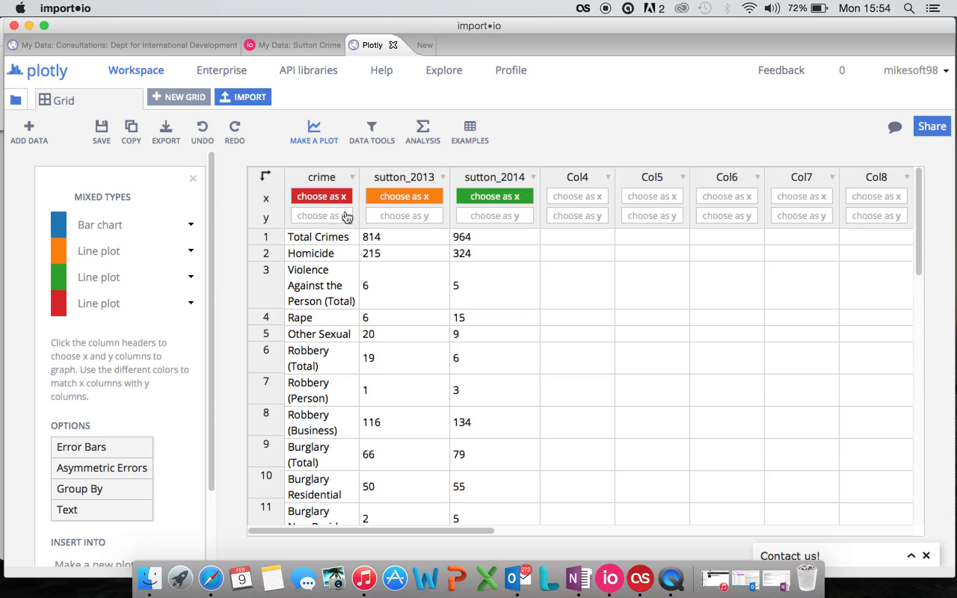
left_click(406, 197)
left_click(491, 197)
left_click(421, 199)
left_click(516, 198)
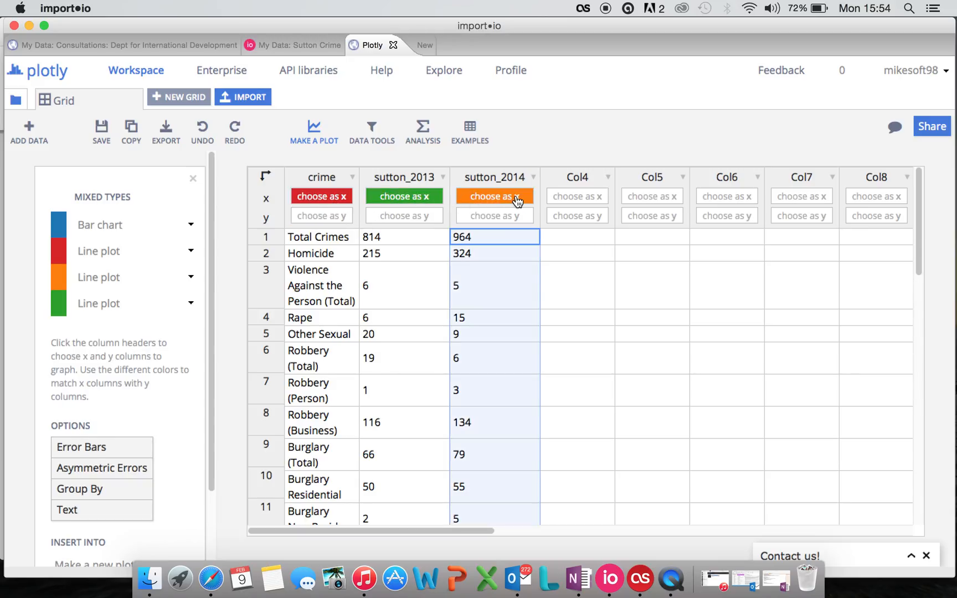
left_click(515, 198)
left_click(420, 200)
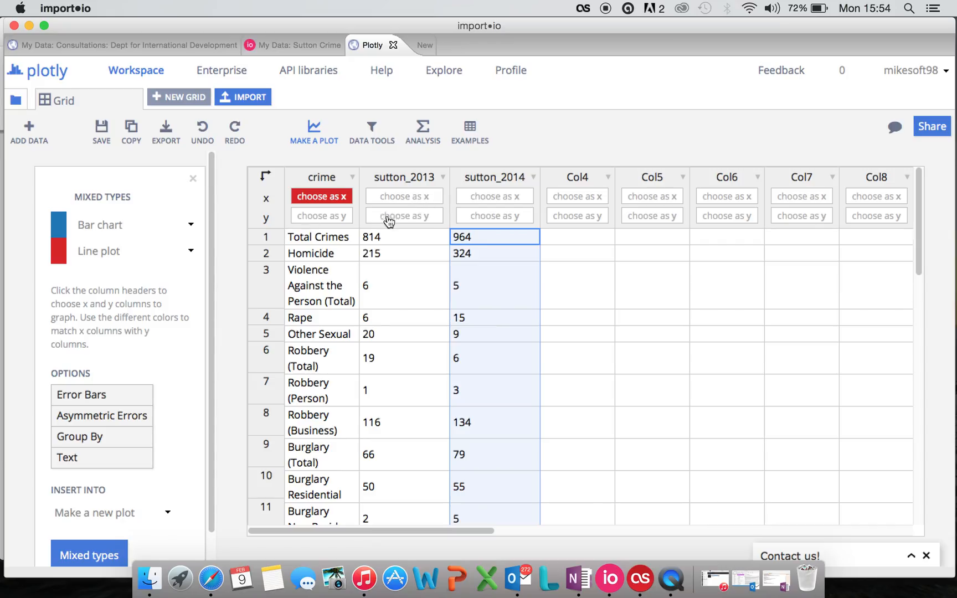
Plot a bar chart with crime as x and both sutton_2013 and sutton_2014 as y in the same trace colour.
left_click(398, 217)
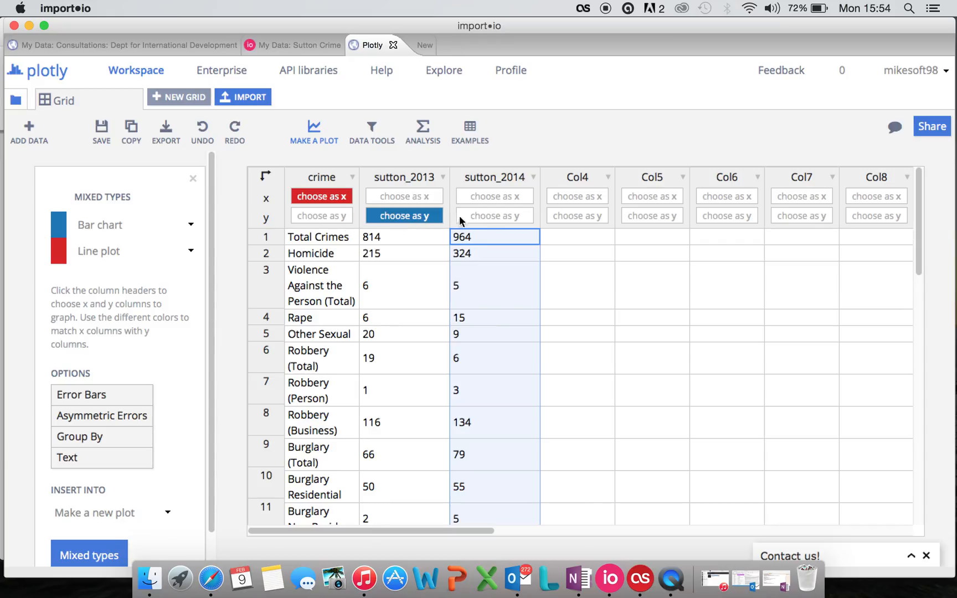
left_click(490, 218)
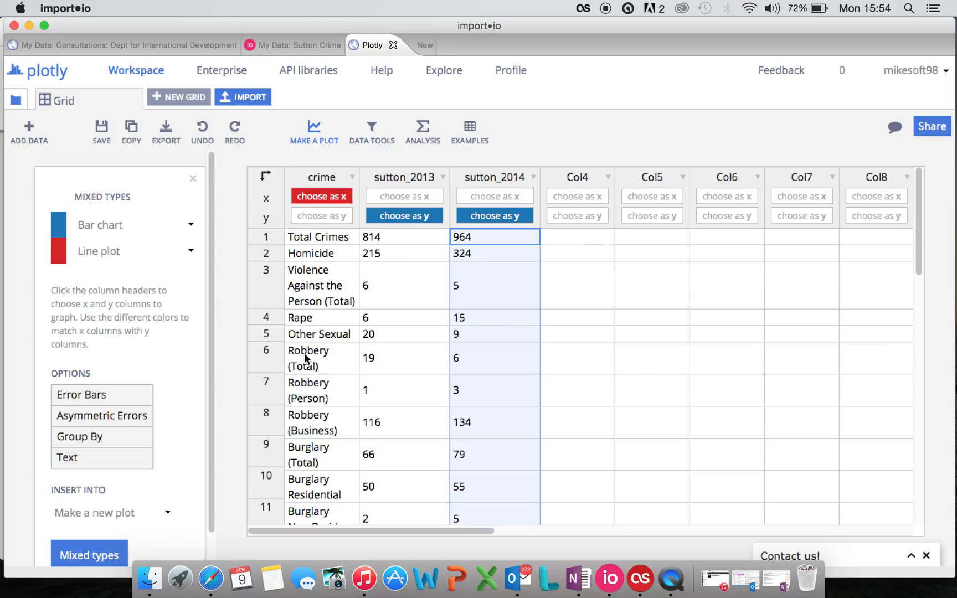
left_click(313, 197)
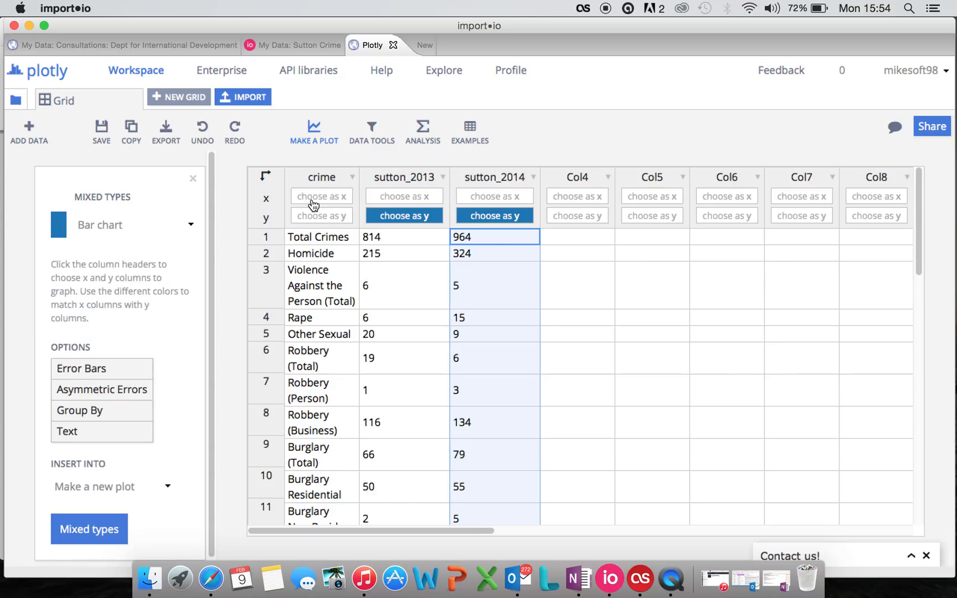
left_click(313, 201)
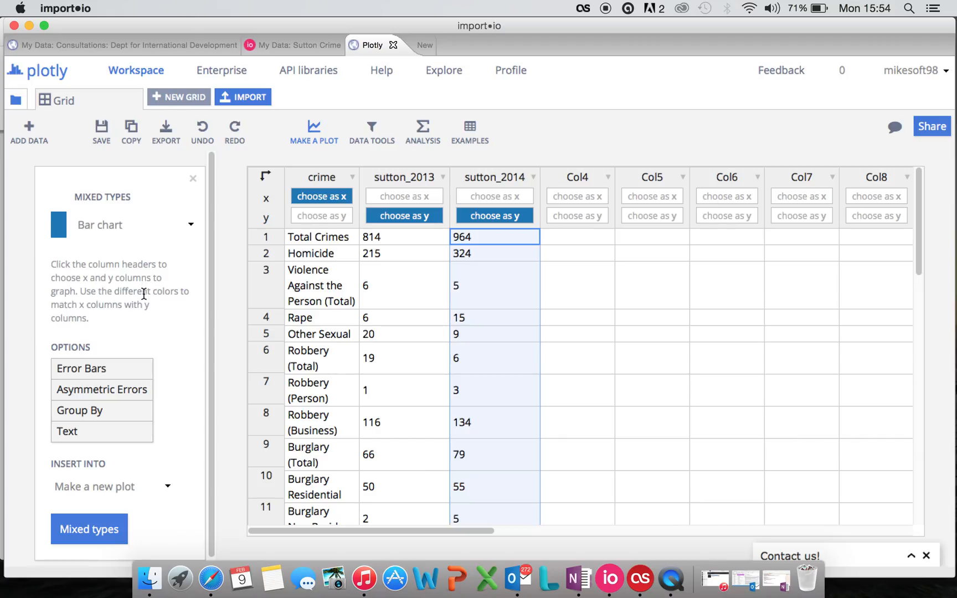
left_click(112, 535)
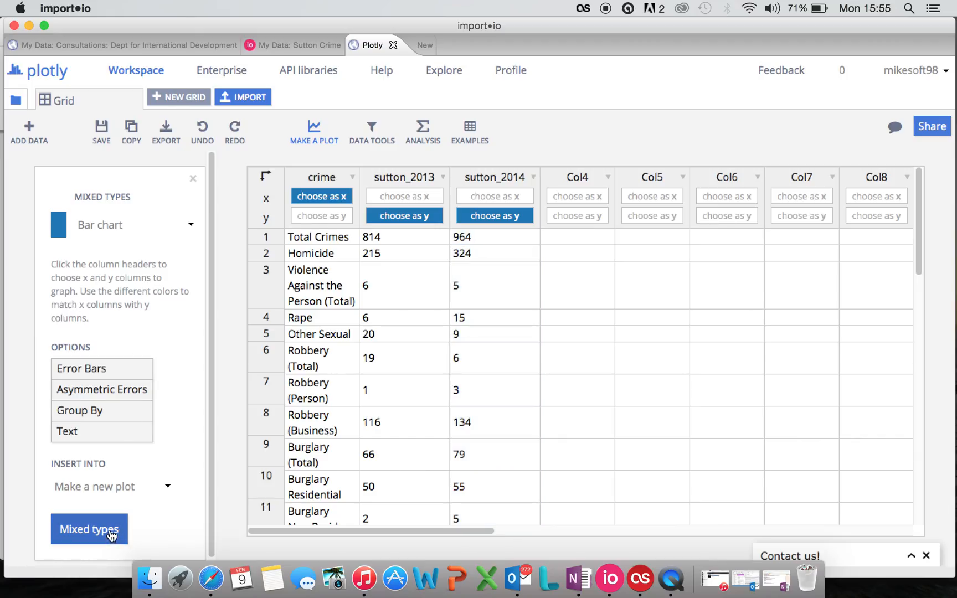
left_click(123, 543)
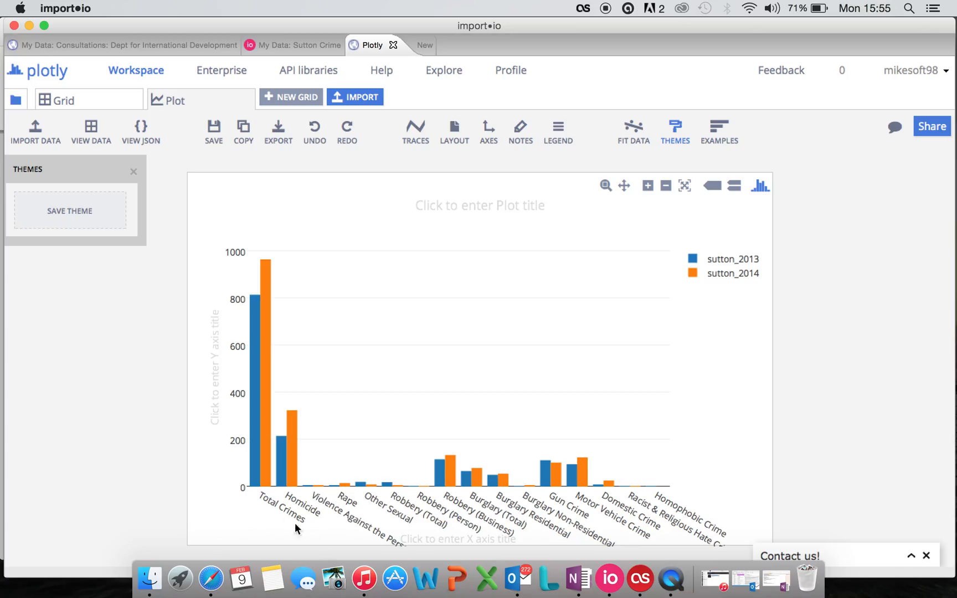
Remove the Total Crimes row from the grid and plot the bar chart again as a new plot.
left_click(114, 107)
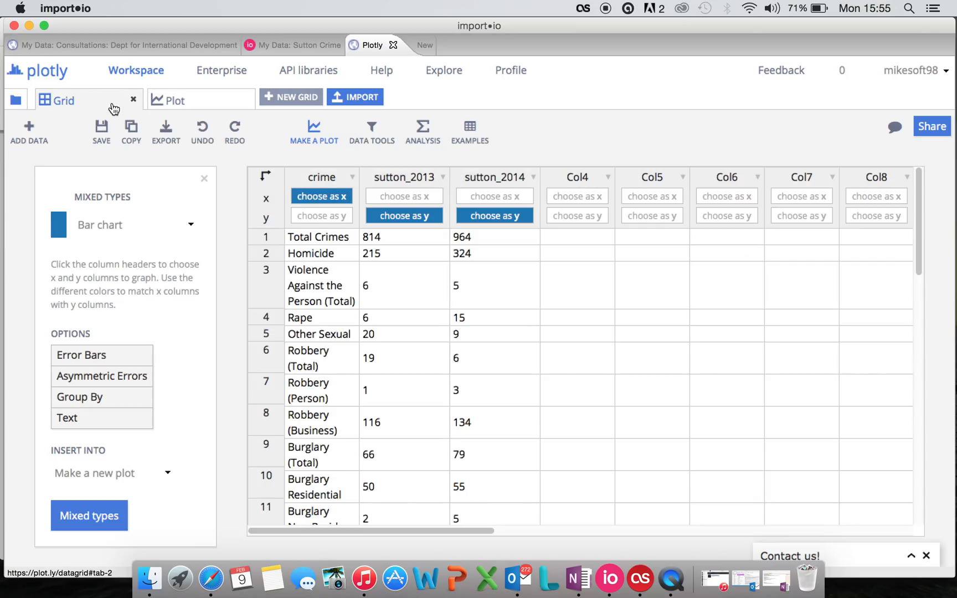
left_click(277, 237)
right_click(277, 236)
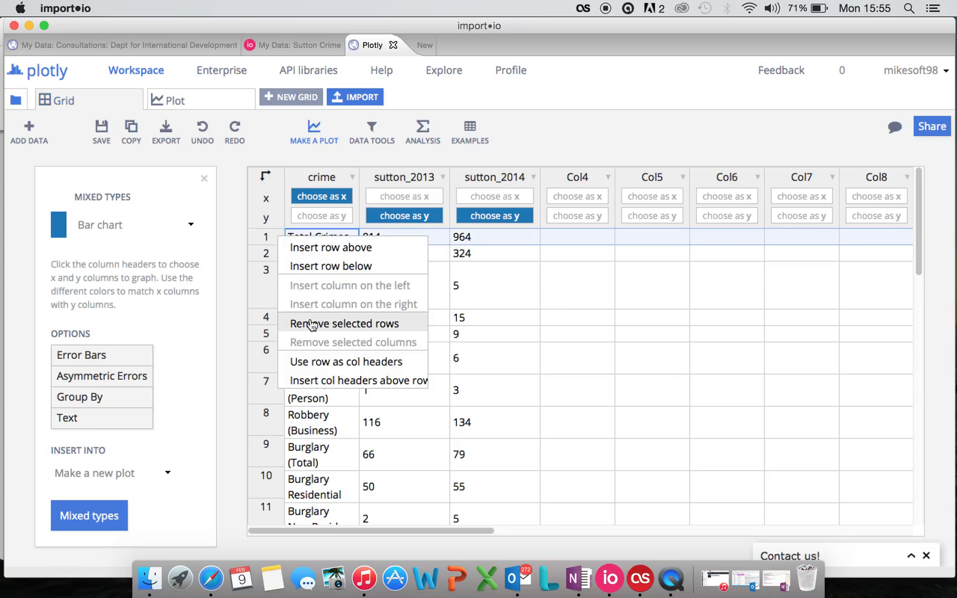
left_click(382, 326)
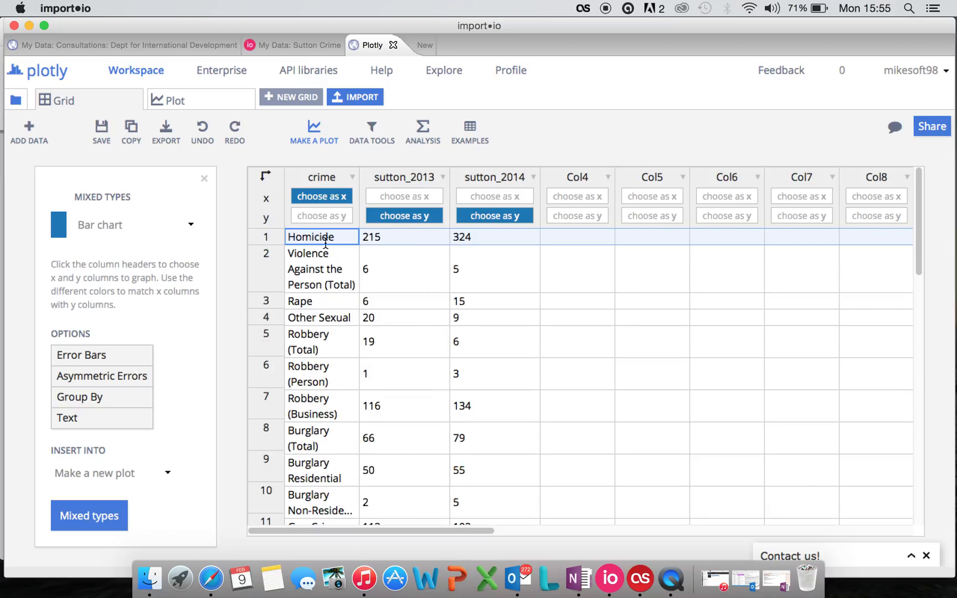
left_click(98, 516)
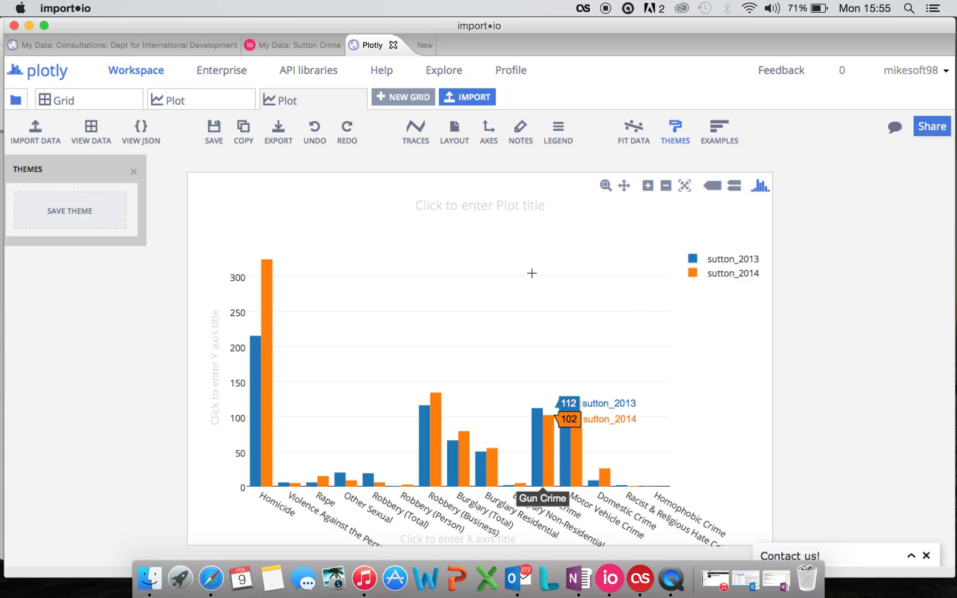
Title the new plot "Sutton Crime Stats (2013 VS 2014)".
left_click(513, 207)
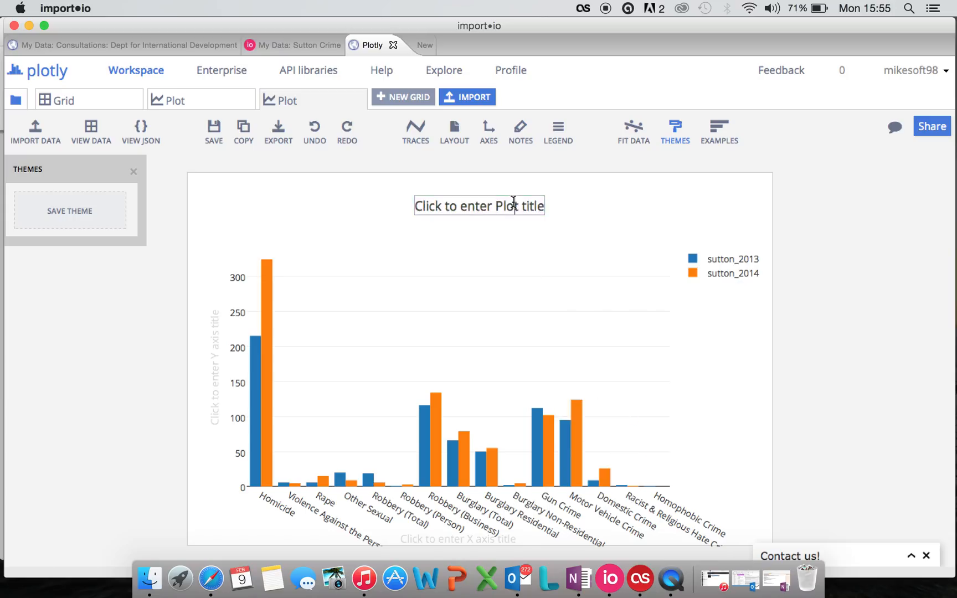
type("Sutton")
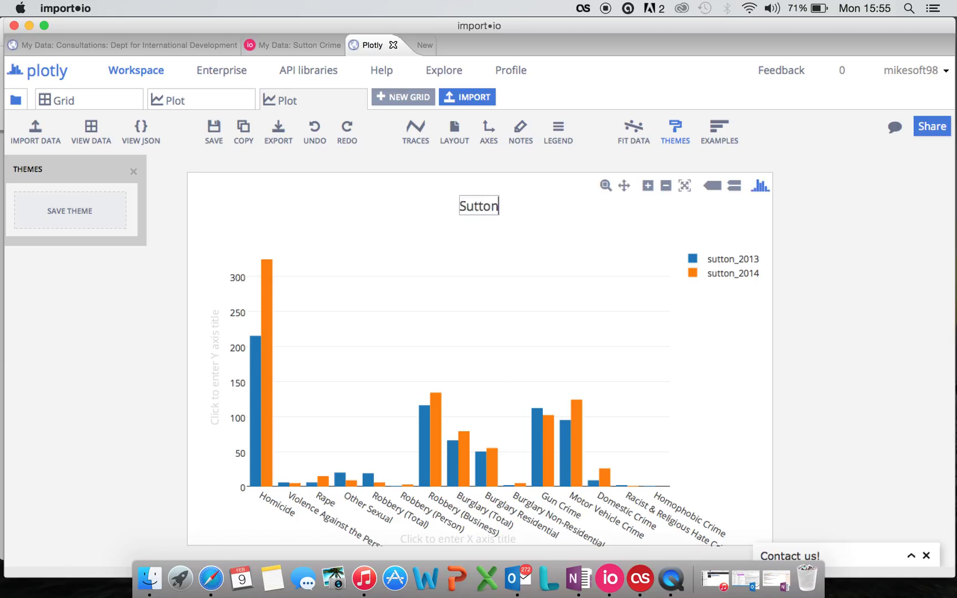
type(" Crime St")
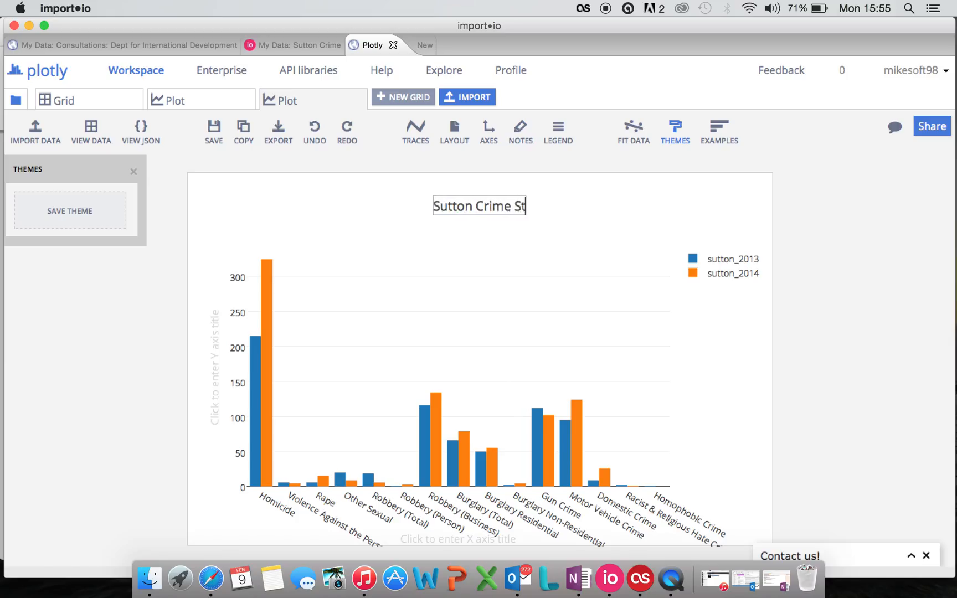
type("ats (2")
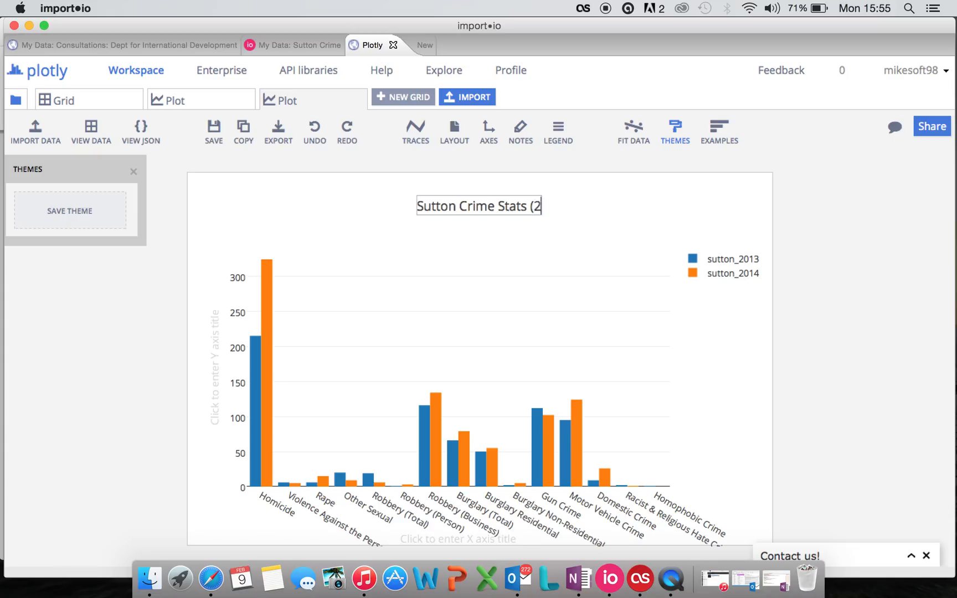
type("013 VS")
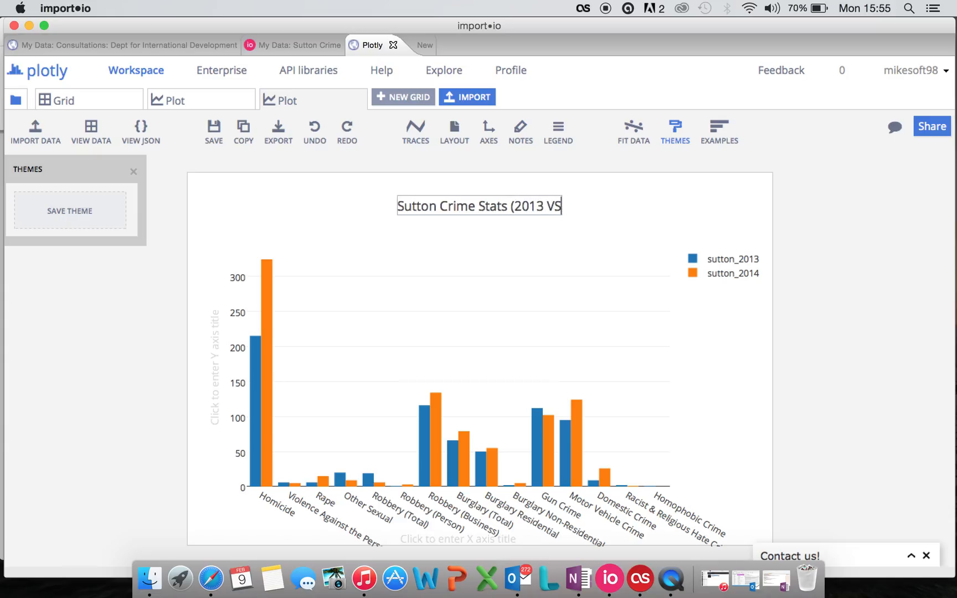
type(" 2014)")
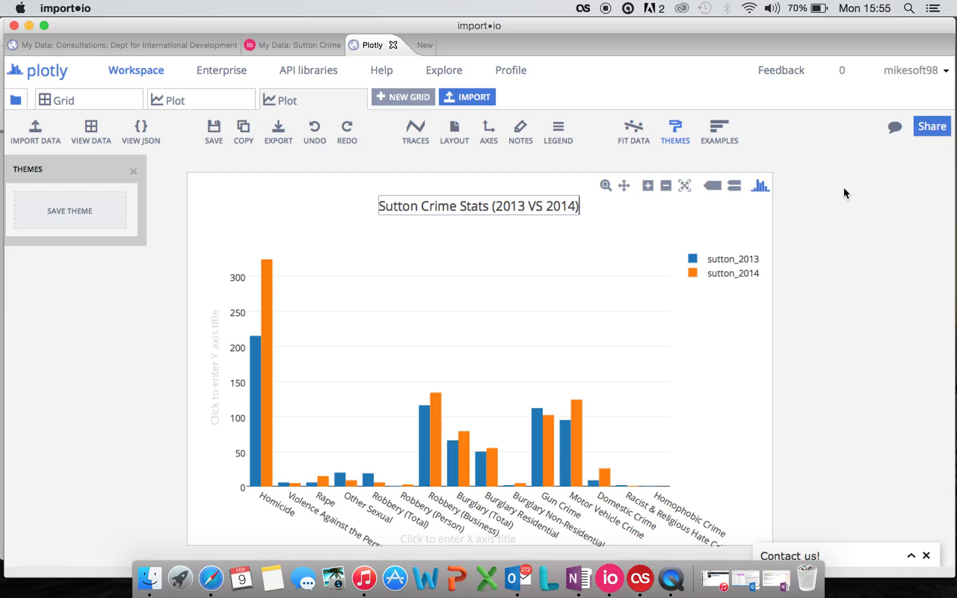
Save the plot as "Sutton Crime Stats (2013 VS 2014)" through sharing and review its sharing settings.
left_click(935, 128)
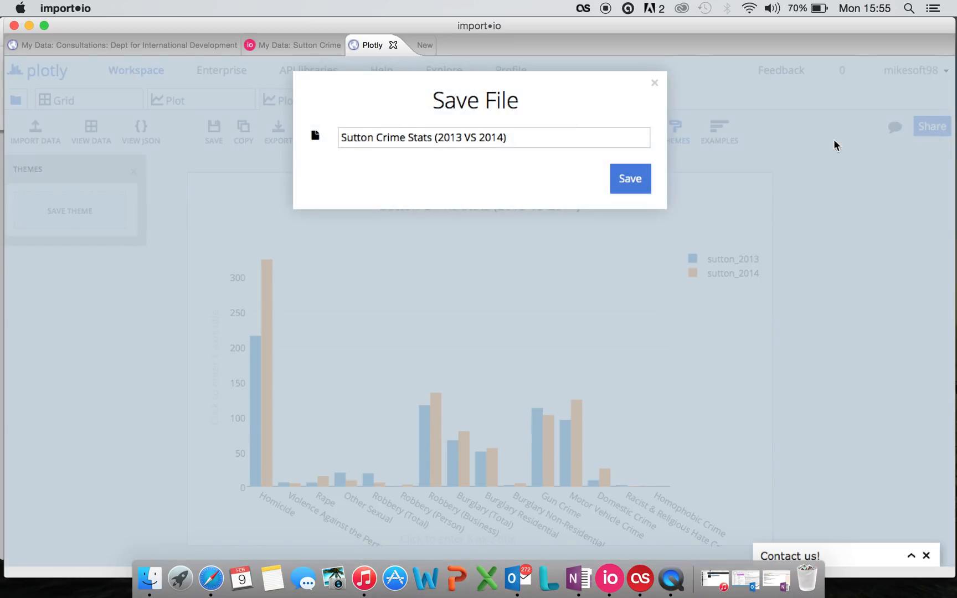
left_click(630, 180)
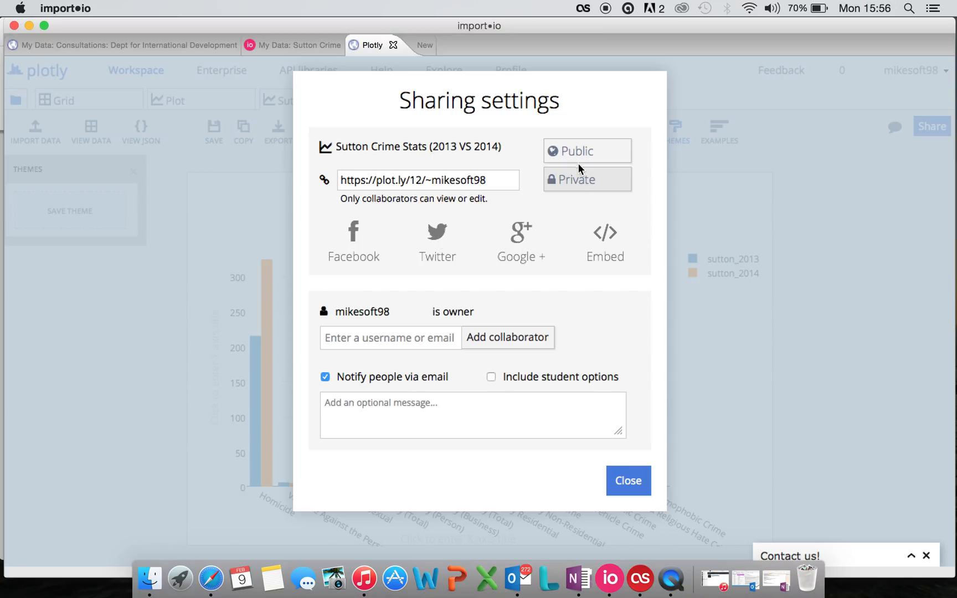
left_click(618, 489)
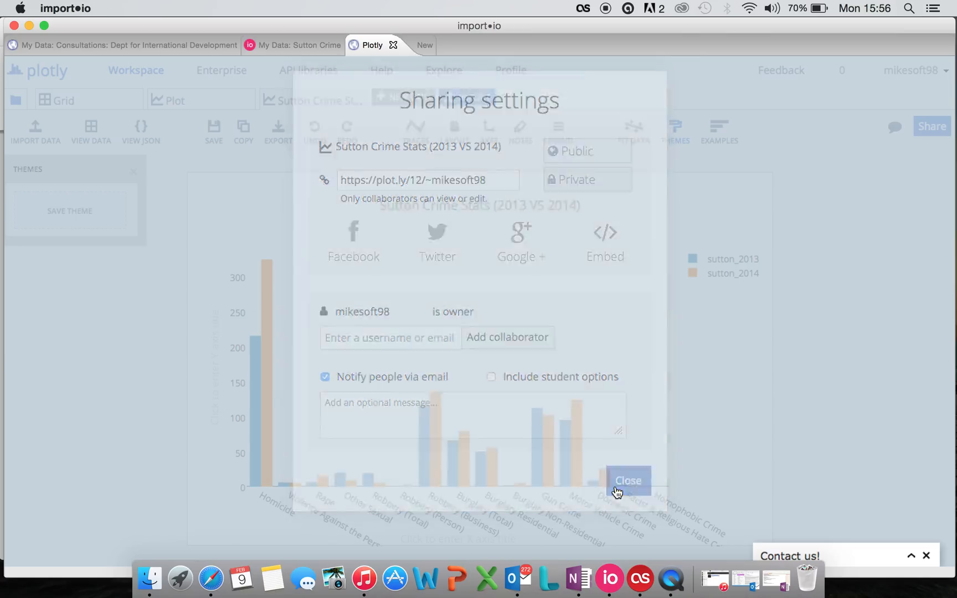